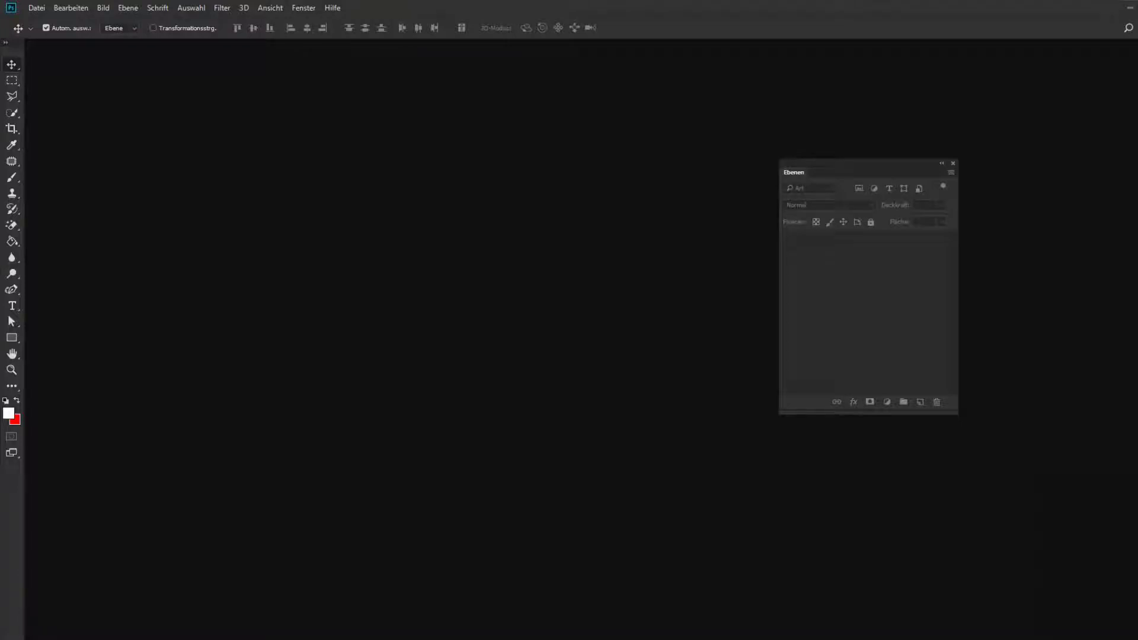
# Open Ebenen-kopieren.psd and paste a pixel copy of the Kopieren text as Ebene 1.
pyautogui.moveTo(635, 280); pyautogui.dragTo(504, 336)
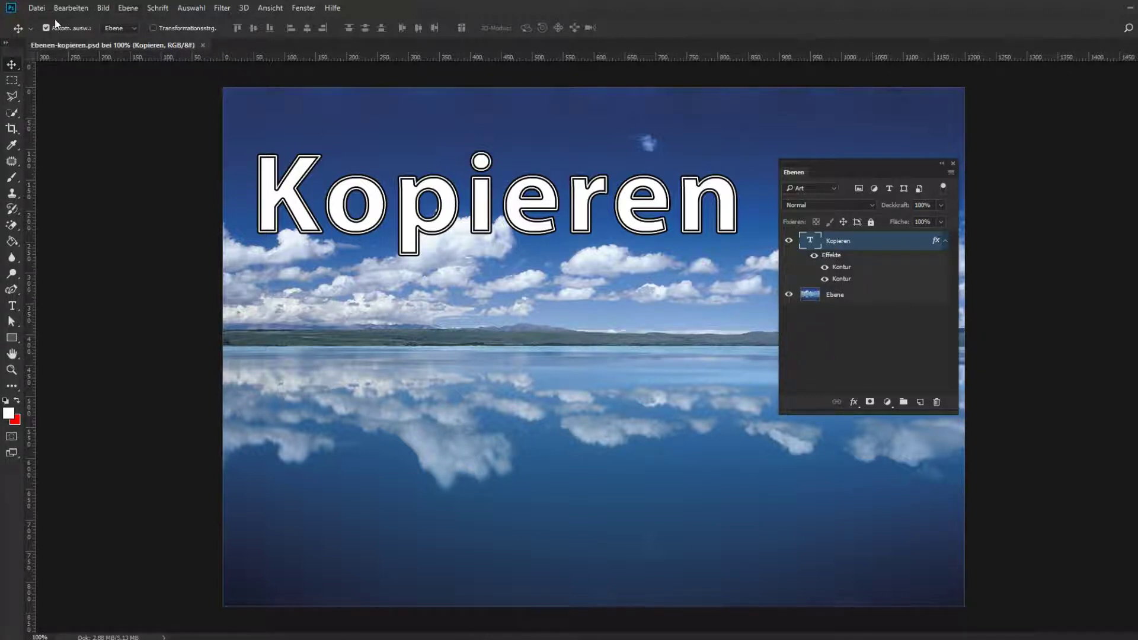
pyautogui.hotkey('ctrl', 'a')
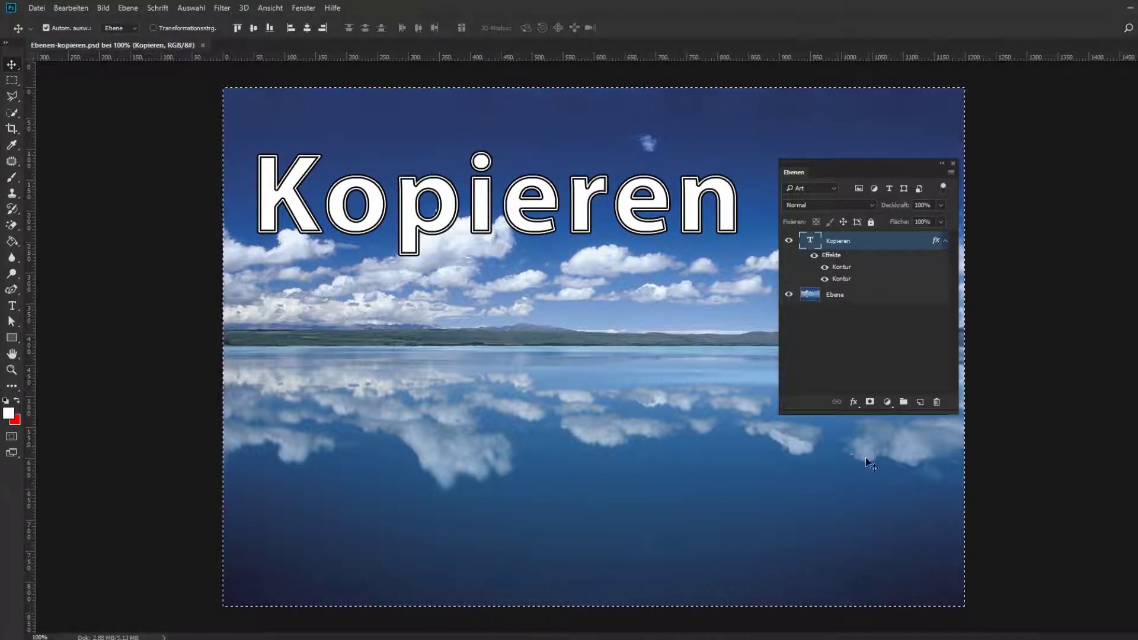
pyautogui.hotkey('ctrl', 'c')
pyautogui.hotkey('ctrl', 'v')
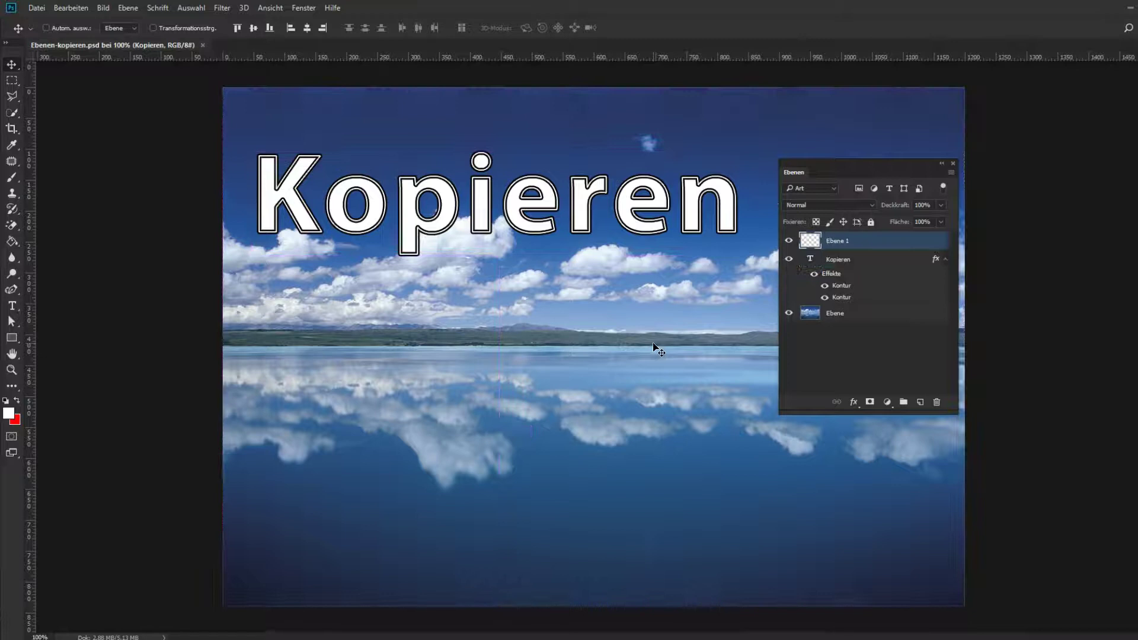
# Move the pasted Ebene 1 copy below the original, then delete that layer.
pyautogui.moveTo(587, 343); pyautogui.dragTo(490, 348)
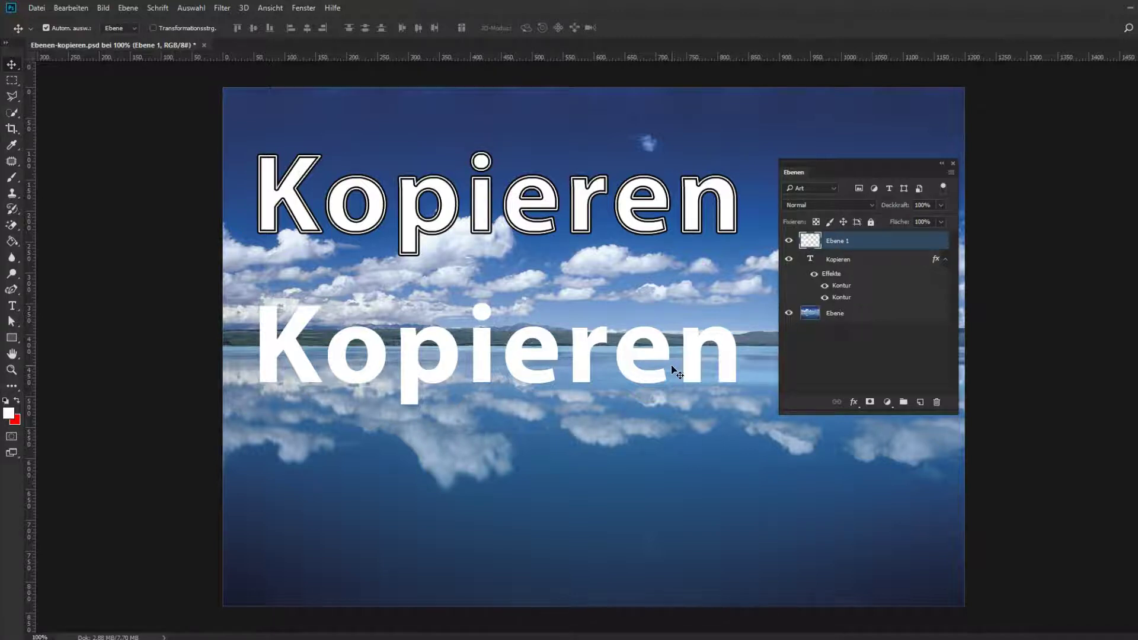
pyautogui.moveTo(690, 356); pyautogui.dragTo(693, 357)
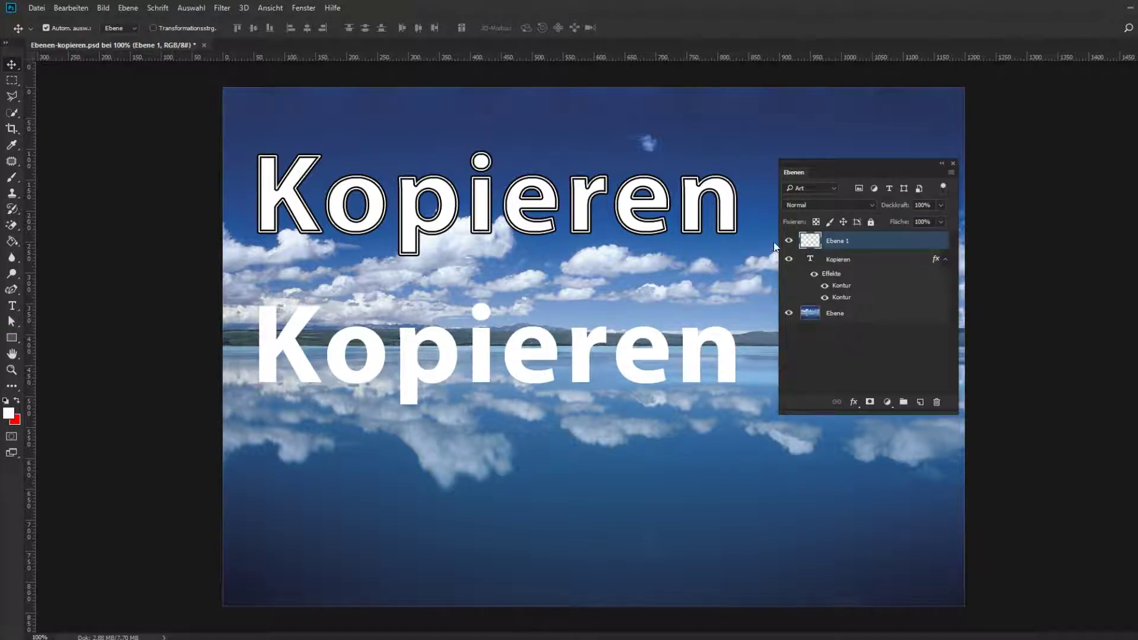
pyautogui.moveTo(900, 248); pyautogui.dragTo(936, 402)
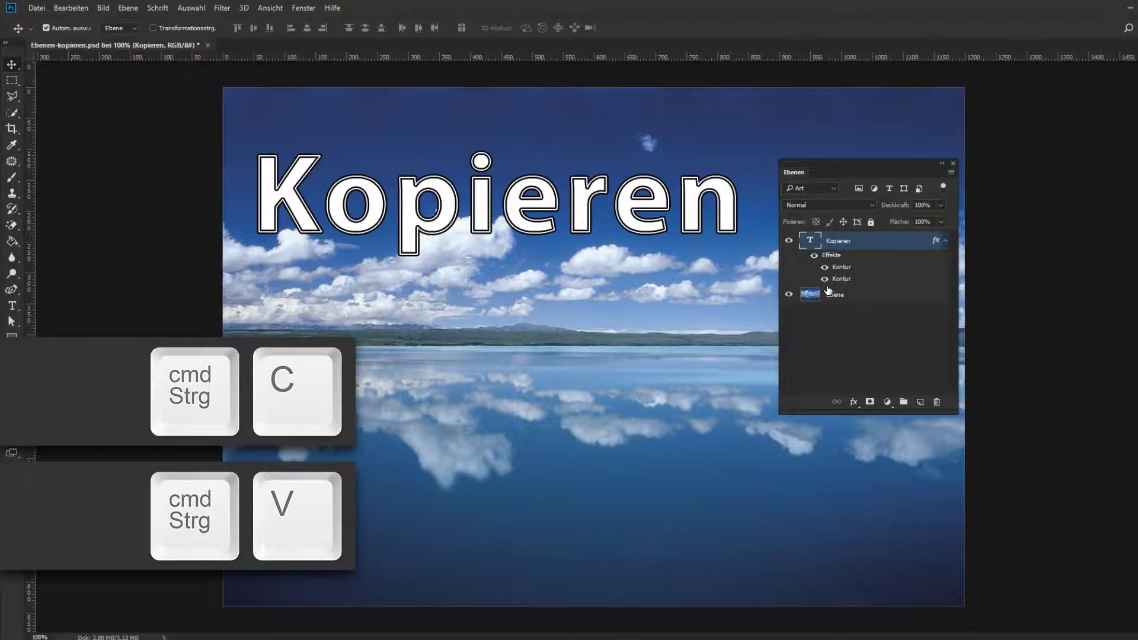
# Paste a second stroked Kopieren line below the first on the lake image.
pyautogui.click(469, 384)
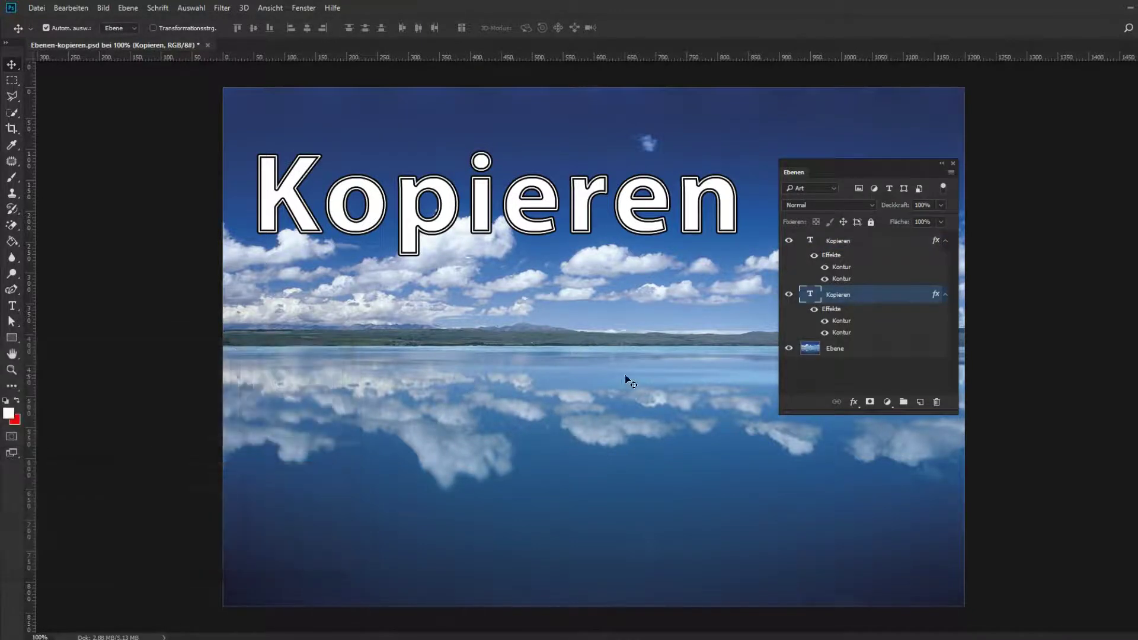
pyautogui.hotkey('ctrl', 'v')
pyautogui.moveTo(581, 353); pyautogui.dragTo(493, 354)
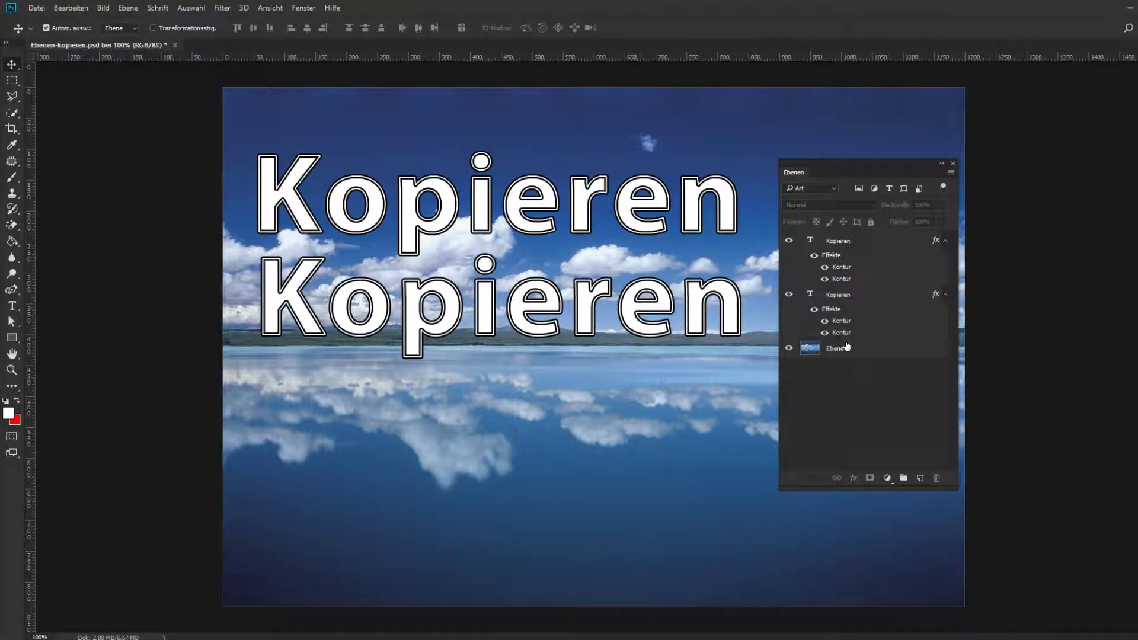
# Copy both Kopieren layers and paste them as the third and fourth lines below.
pyautogui.click(846, 297)
pyautogui.keyDown('shift'); pyautogui.click(848, 242); pyautogui.keyUp('shift')
pyautogui.hotkey('ctrl', 'c')
pyautogui.hotkey('ctrl', 'v')
pyautogui.moveTo(595, 370)
pyautogui.mouseDown()
pyautogui.moveTo(478, 506)
pyautogui.moveTo(494, 513)
pyautogui.mouseUp()
# Group the four Kopieren layers and scale the group to about 47% at top left.
pyautogui.click(837, 255)
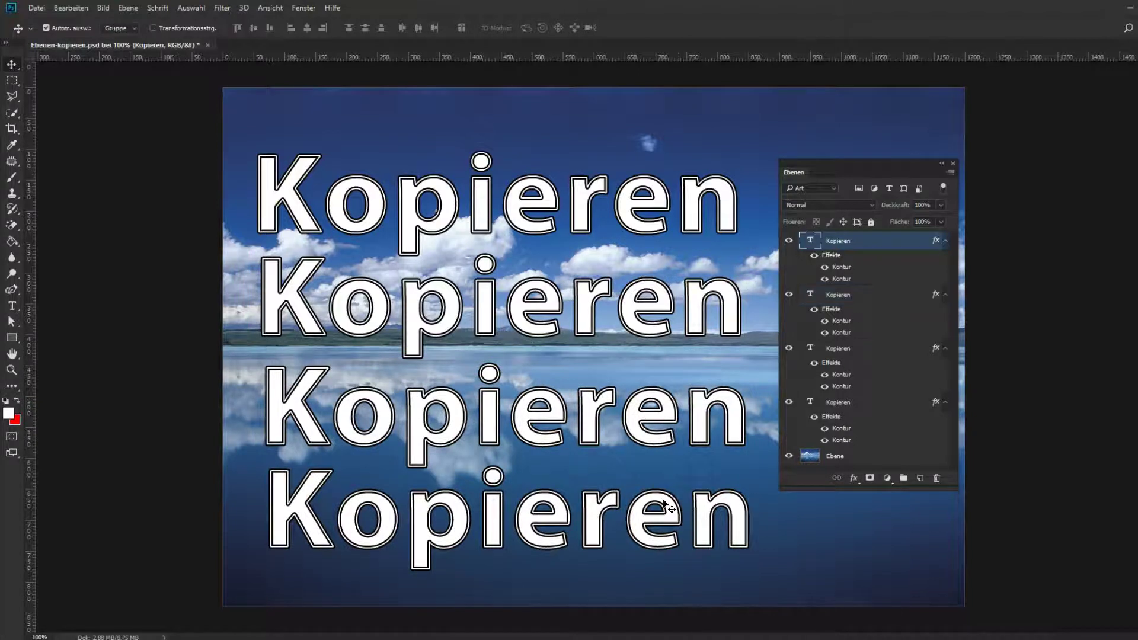
pyautogui.keyDown('shift'); pyautogui.click(863, 403); pyautogui.keyUp('shift')
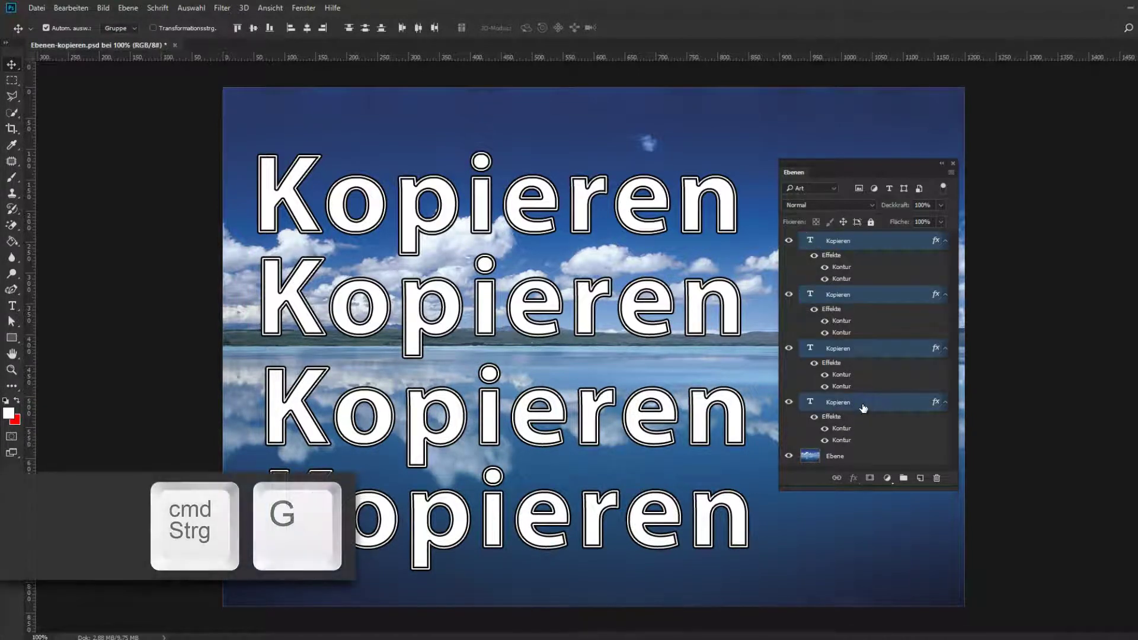
pyautogui.hotkey('ctrl', 'g')
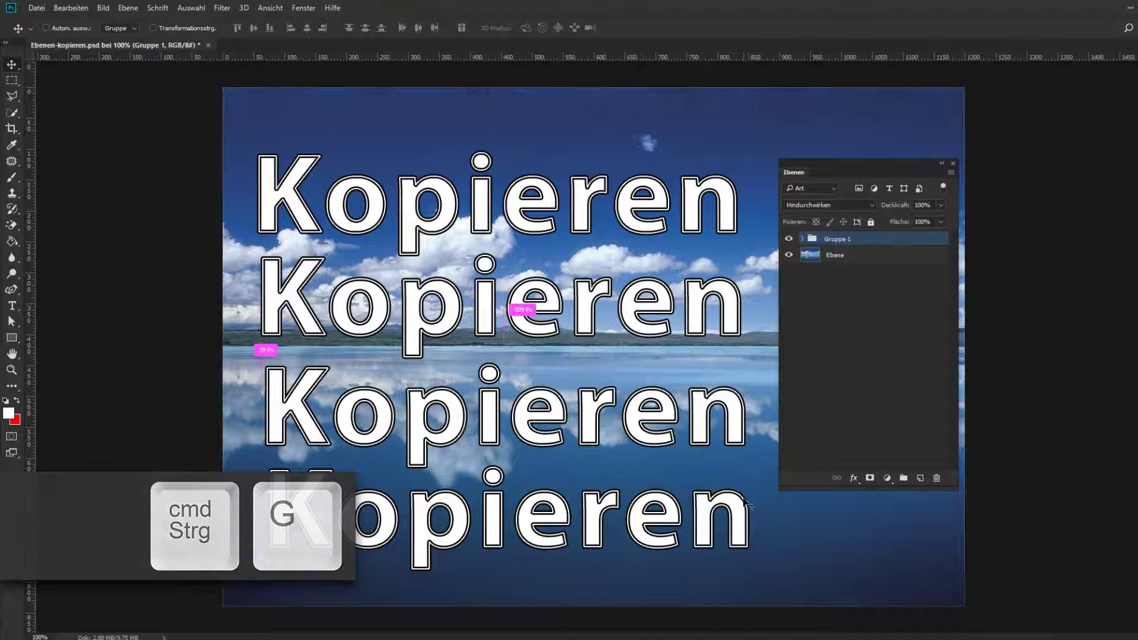
pyautogui.hotkey('ctrl', 't')
pyautogui.moveTo(746, 570); pyautogui.dragTo(740, 565)
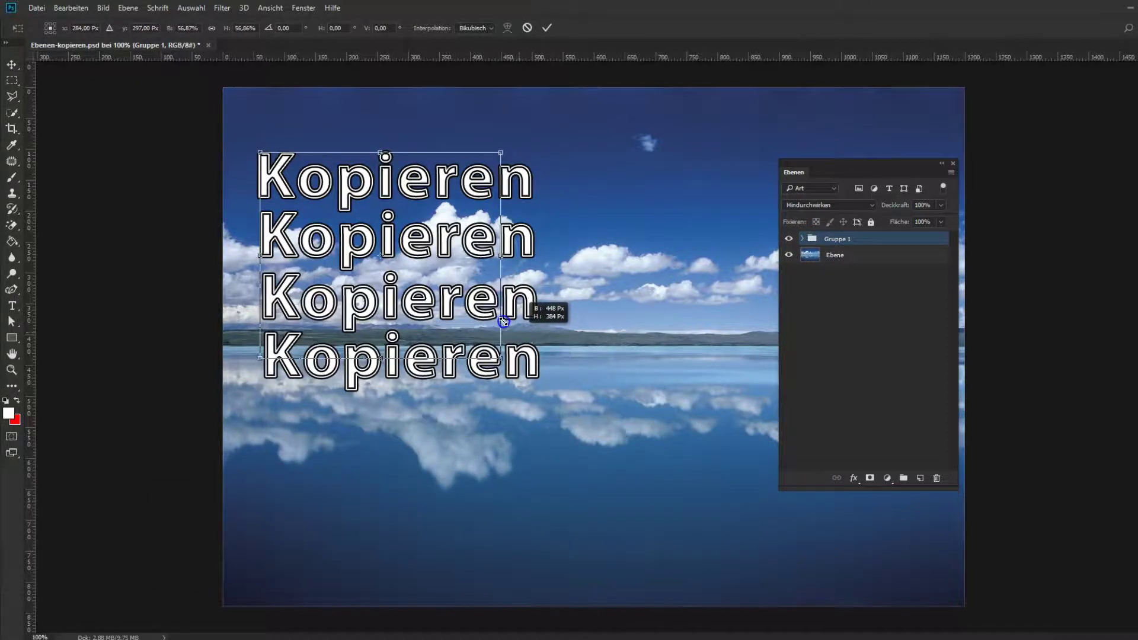
pyautogui.moveTo(609, 420); pyautogui.dragTo(507, 321)
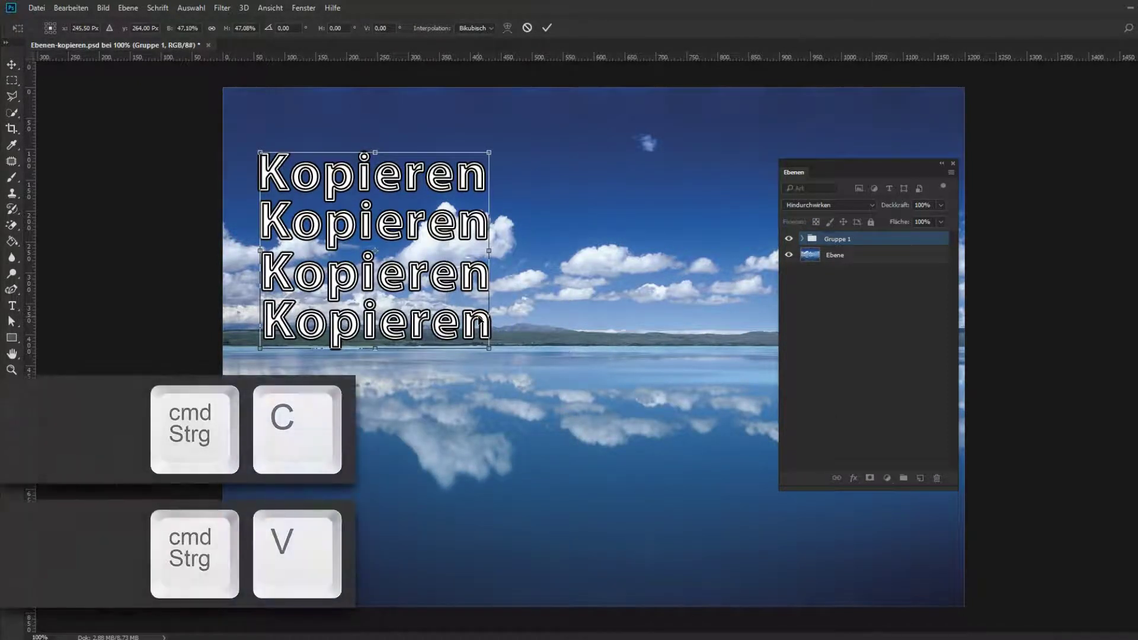
pyautogui.press('Return')
# Paste a second copy of the Kopieren group and place it lower right.
pyautogui.hotkey('ctrl', 'c')
pyautogui.hotkey('ctrl', 'v')
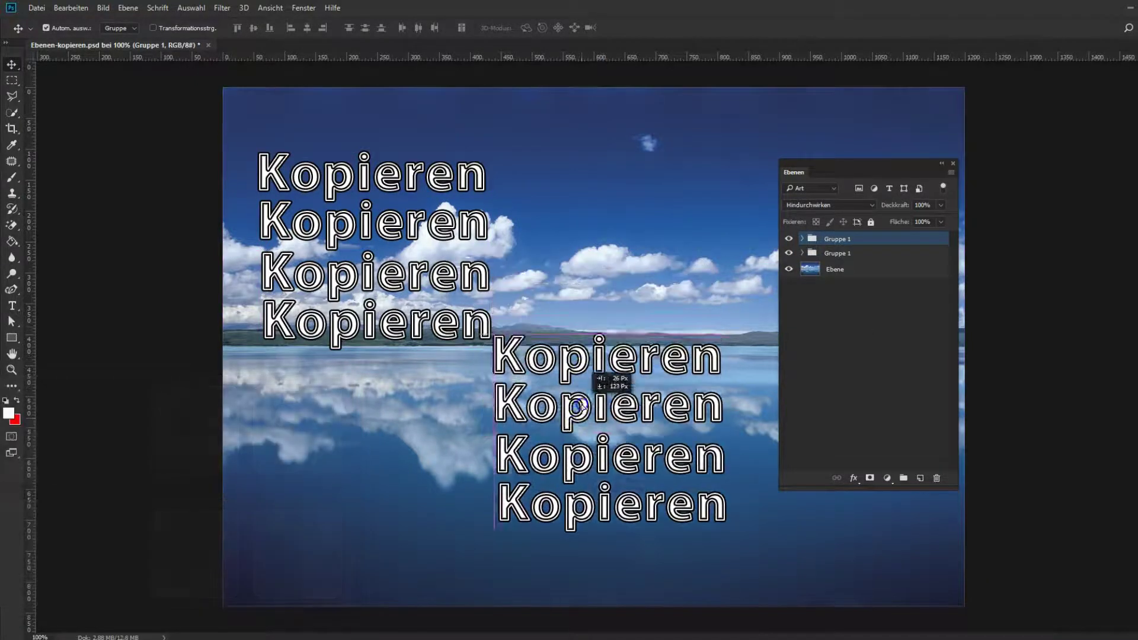
pyautogui.moveTo(571, 339); pyautogui.dragTo(596, 439)
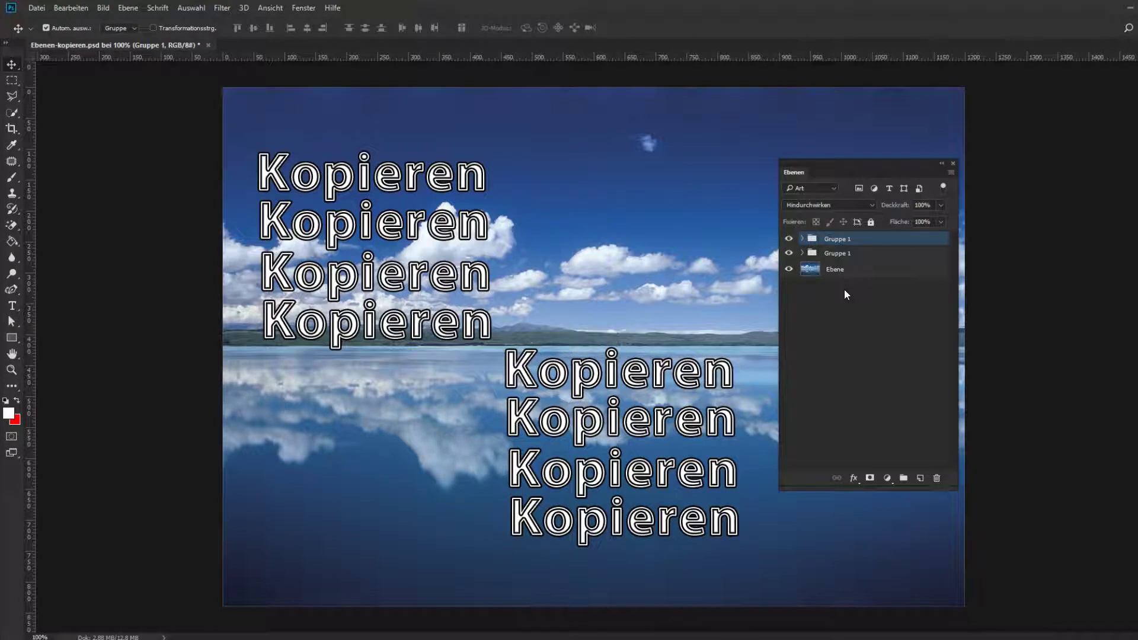
# Drag both Gruppe 1 groups onto the Bild 2.psd meadow canvas, then return to Ebenen-kopieren.psd.
pyautogui.keyDown('shift'); pyautogui.click(864, 255); pyautogui.keyUp('shift')
pyautogui.moveTo(384, 155); pyautogui.dragTo(475, 279)
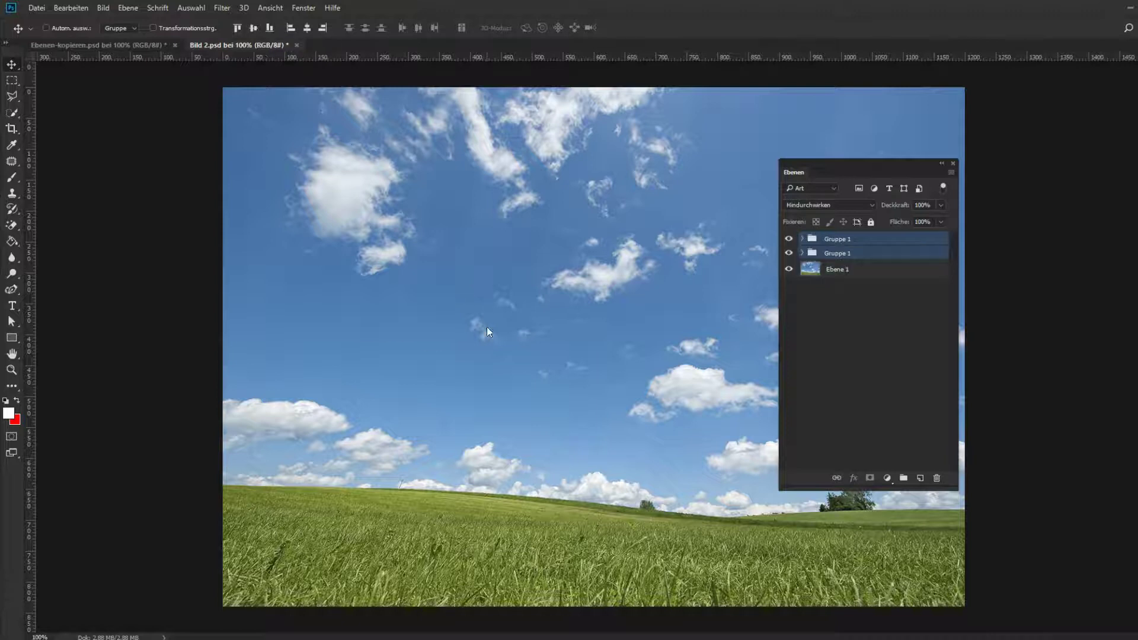
pyautogui.moveTo(588, 363); pyautogui.dragTo(499, 363)
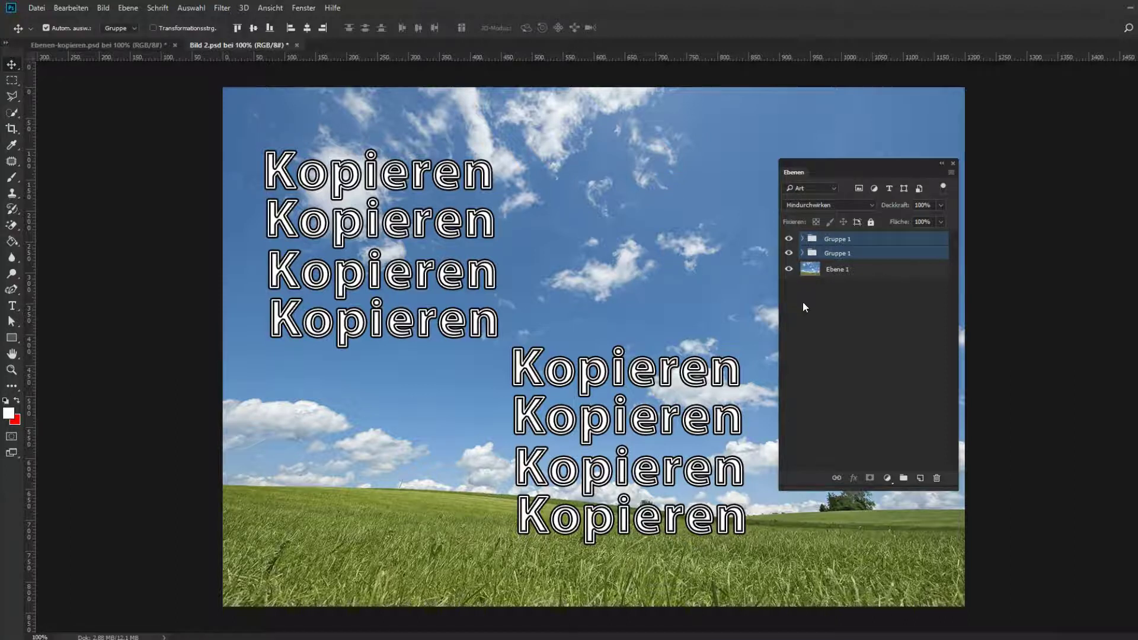
pyautogui.hotkey('ctrl', 'Tab')
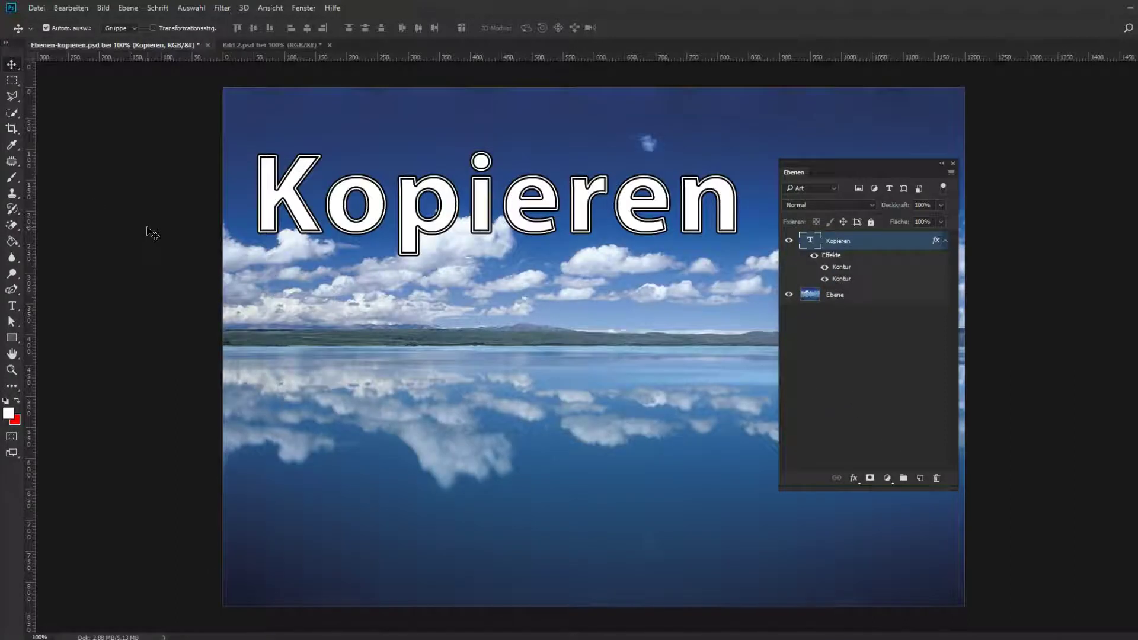
# Copy a marquee selection of the Kopieren text and place the white Ebene 1 copy below the original.
pyautogui.click(12, 80)
pyautogui.moveTo(247, 134); pyautogui.dragTo(750, 286)
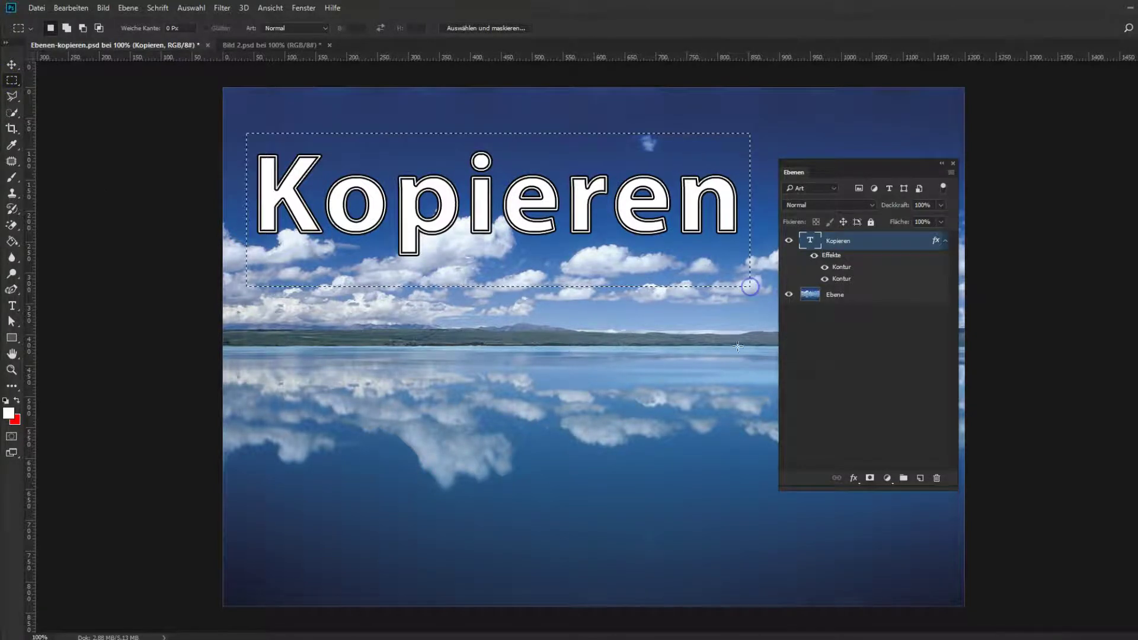
pyautogui.hotkey('ctrl', 'c')
pyautogui.hotkey('ctrl', 'v')
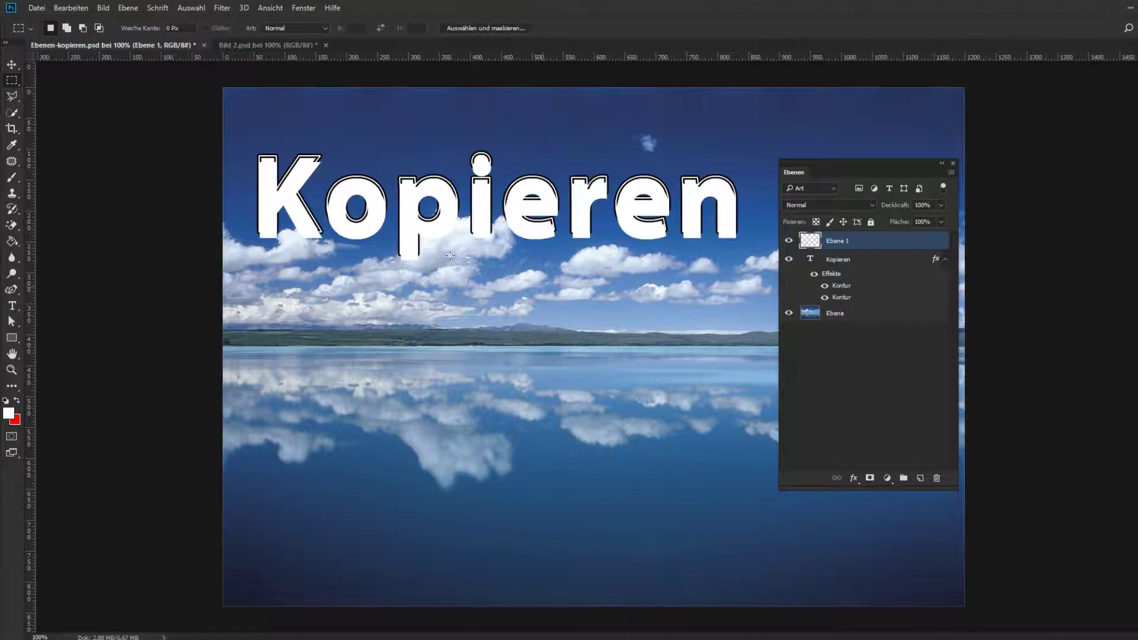
pyautogui.click(11, 64)
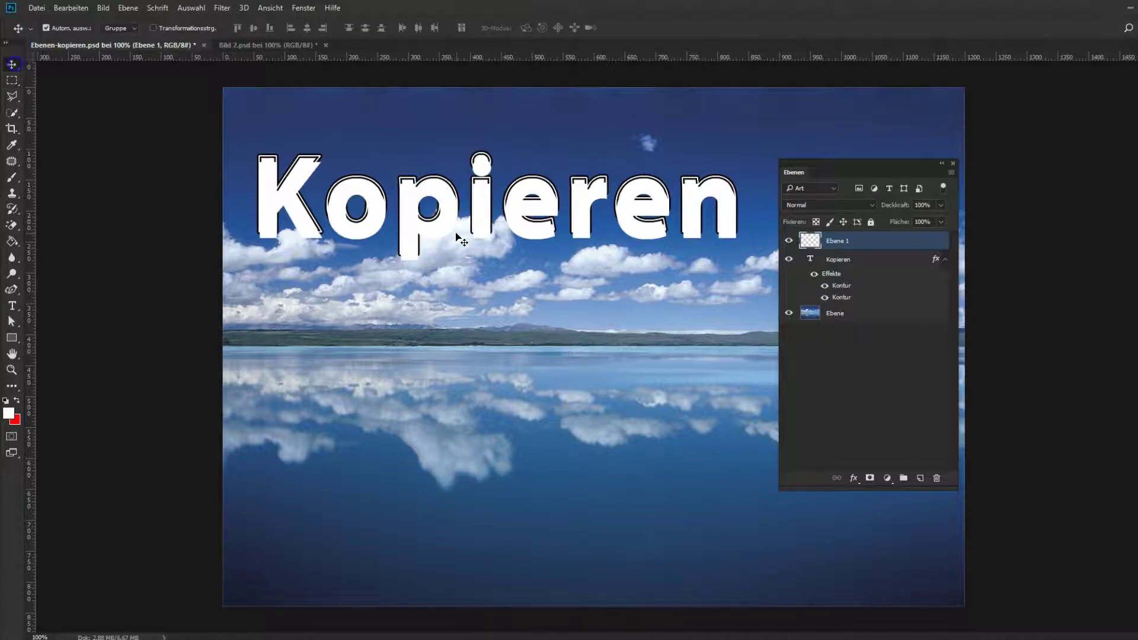
pyautogui.moveTo(413, 218); pyautogui.dragTo(413, 355)
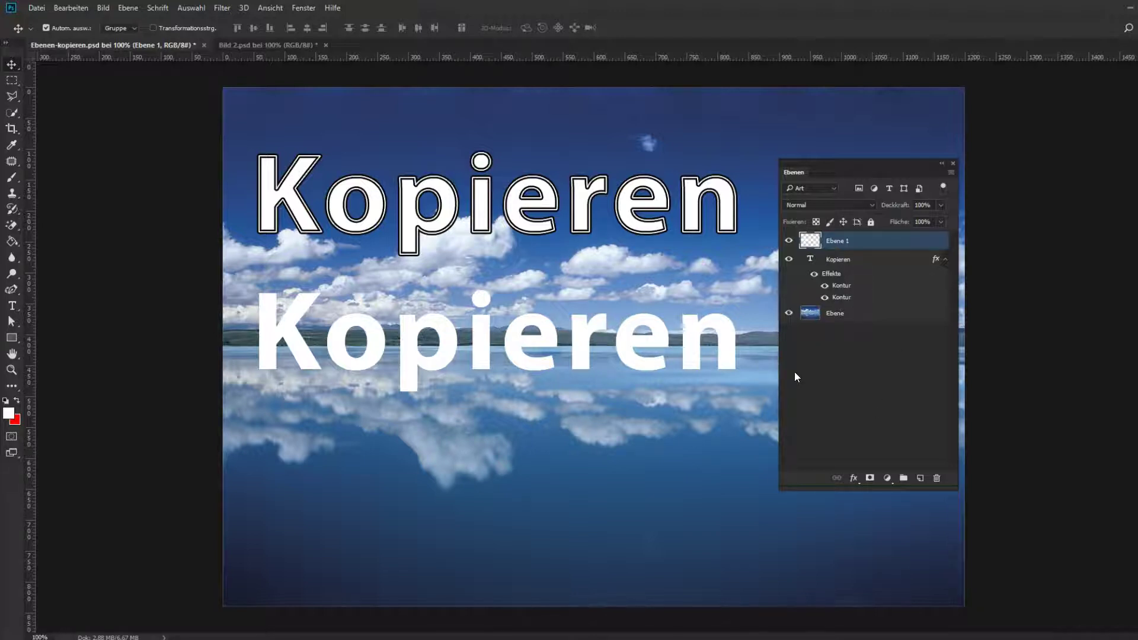
pyautogui.click(655, 330)
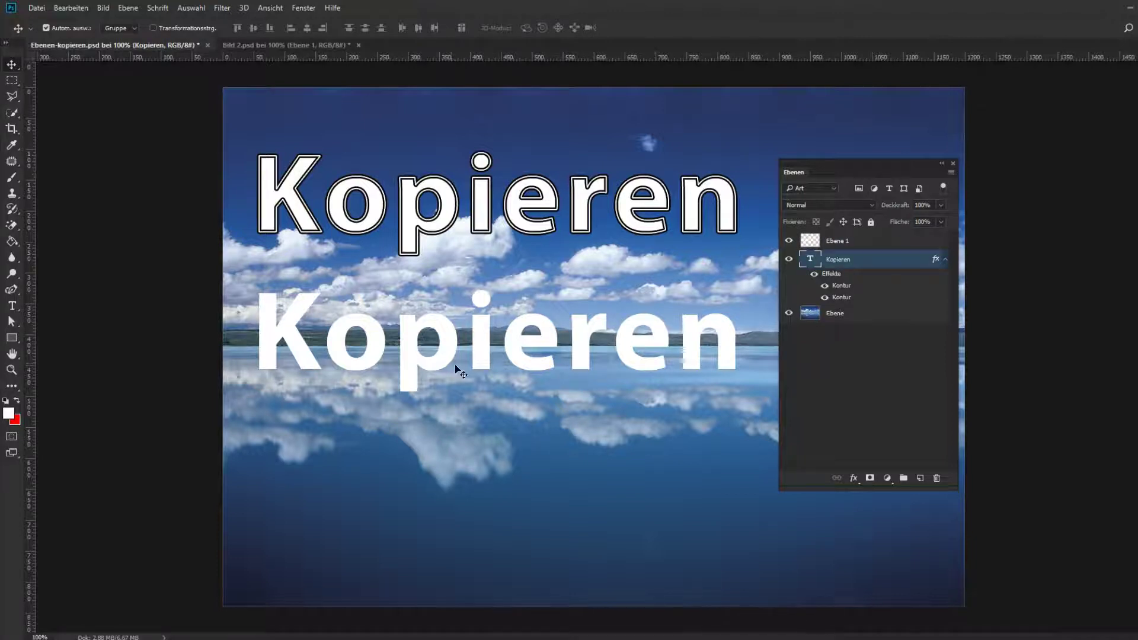
# Duplicate the Kopieren layer with target document Bild 2.psd and view the result there.
pyautogui.rightClick(842, 262)
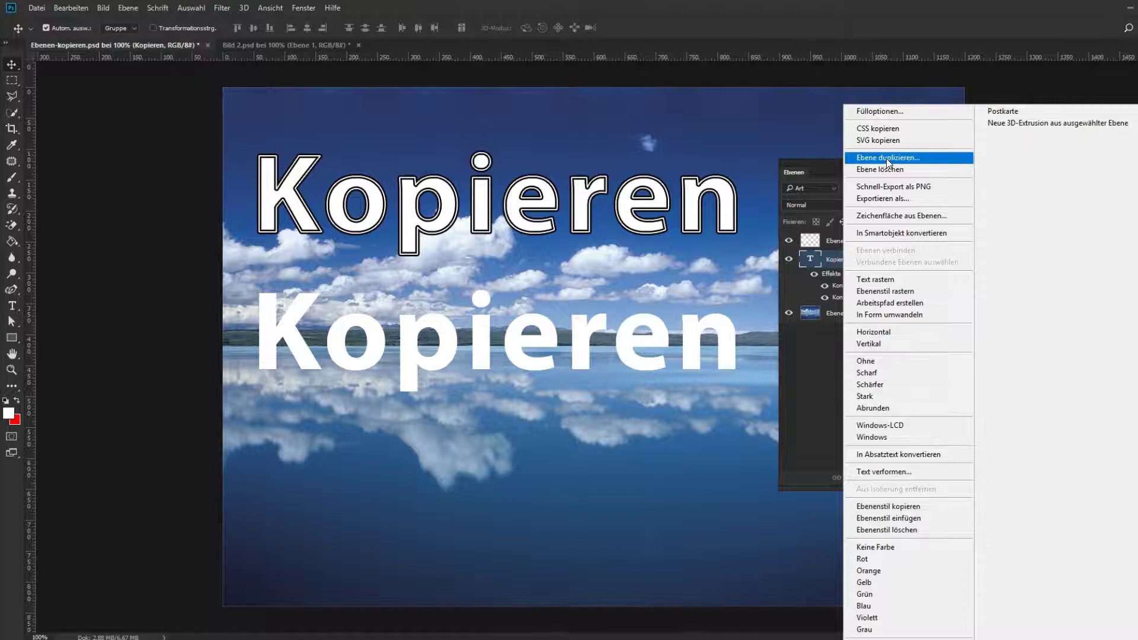
pyautogui.click(886, 158)
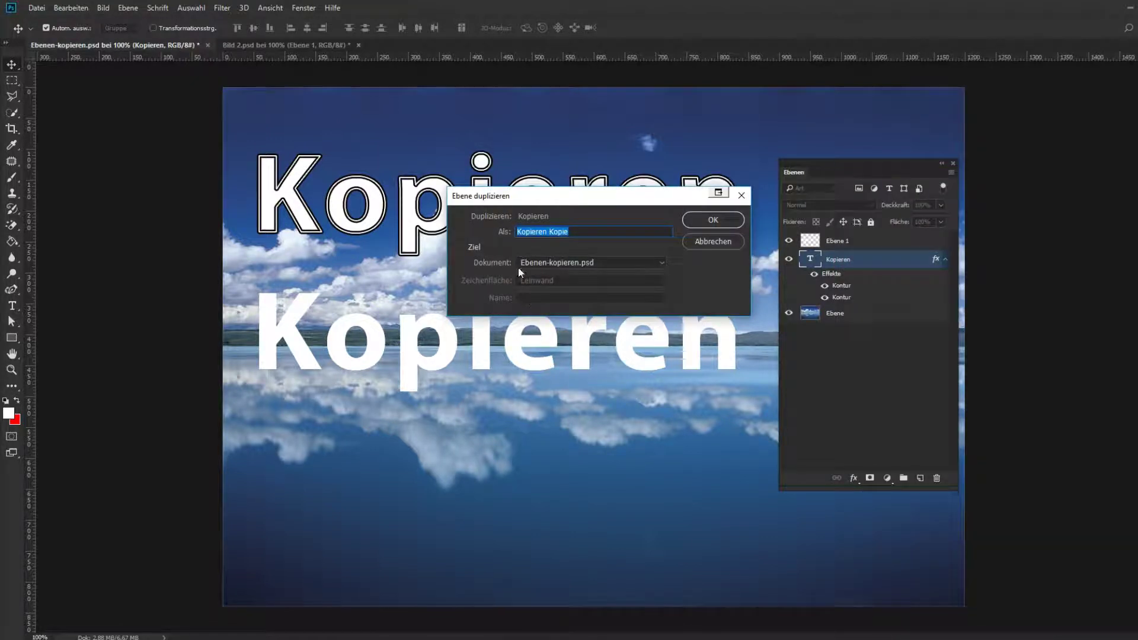
pyautogui.click(662, 262)
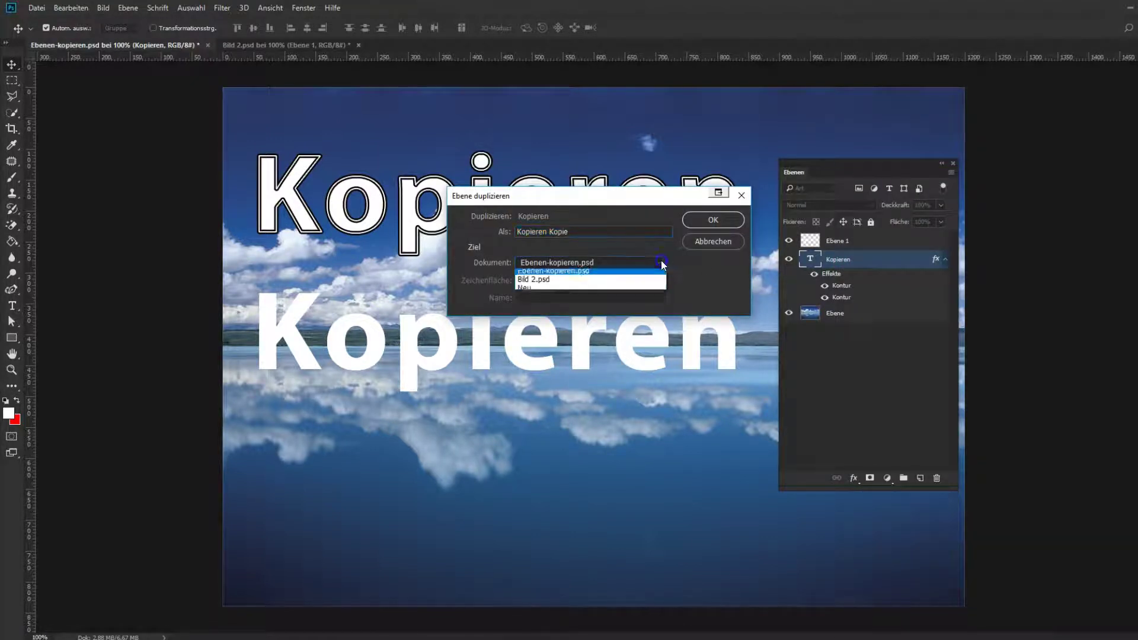
pyautogui.click(566, 281)
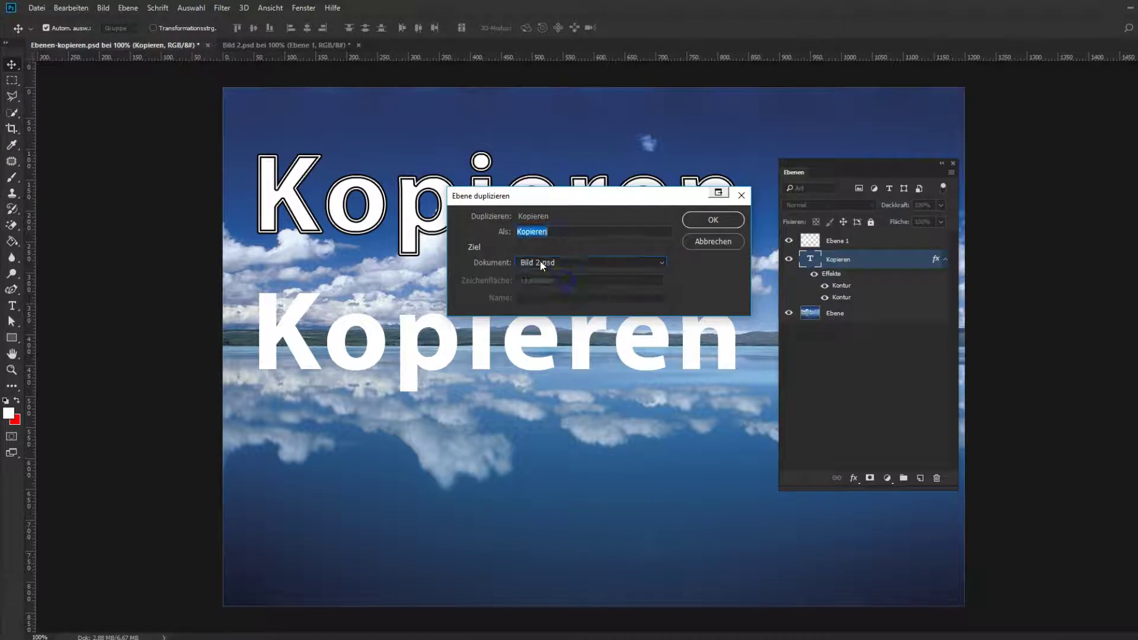
pyautogui.click(708, 222)
pyautogui.click(287, 44)
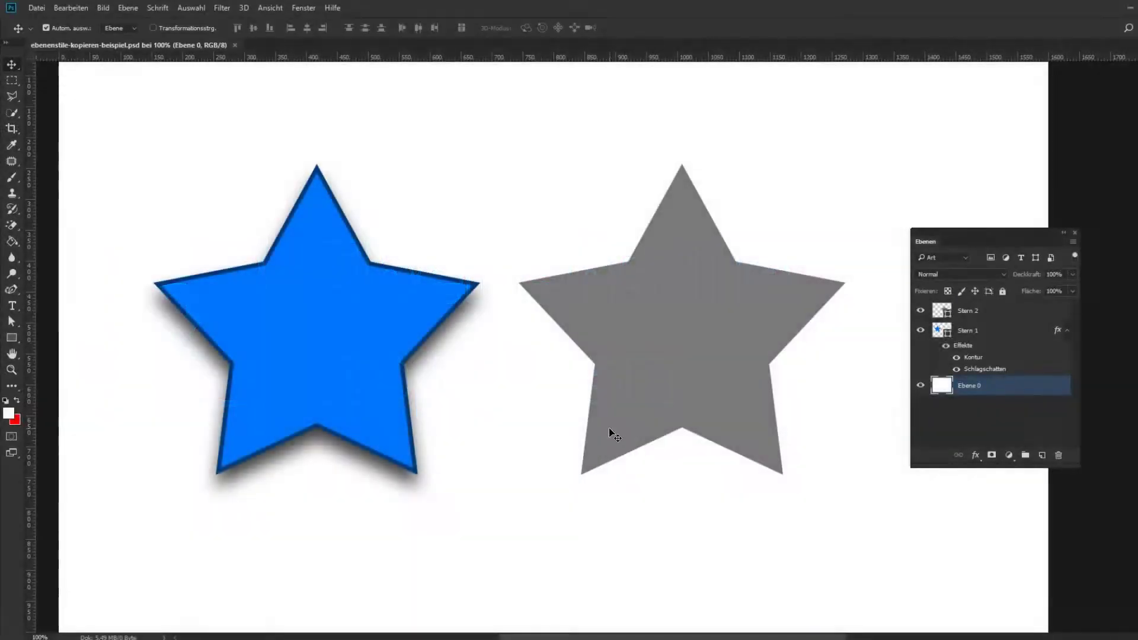
# Copy Stern 1's layer style onto Stern 2, then undo it.
pyautogui.click(292, 299)
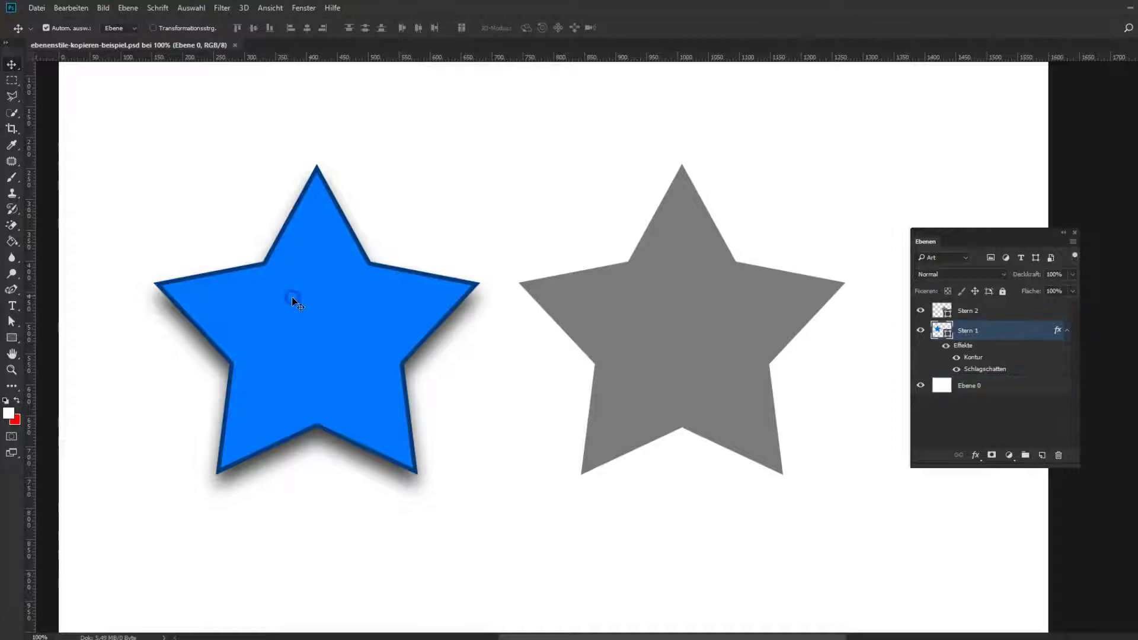
pyautogui.rightClick(982, 330)
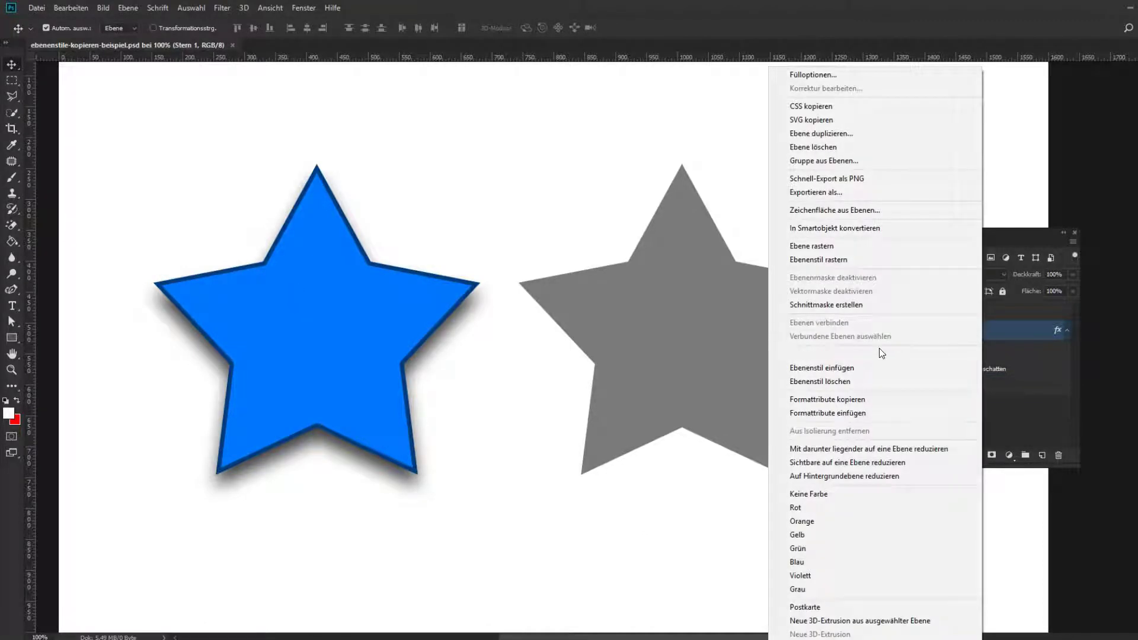
pyautogui.click(865, 355)
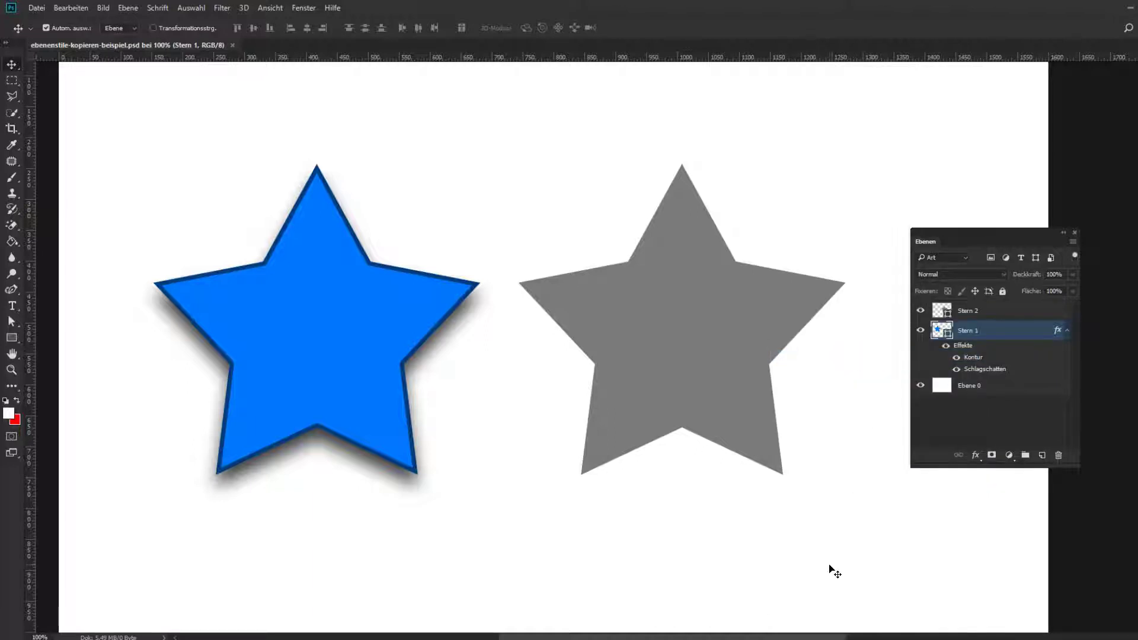
pyautogui.click(703, 329)
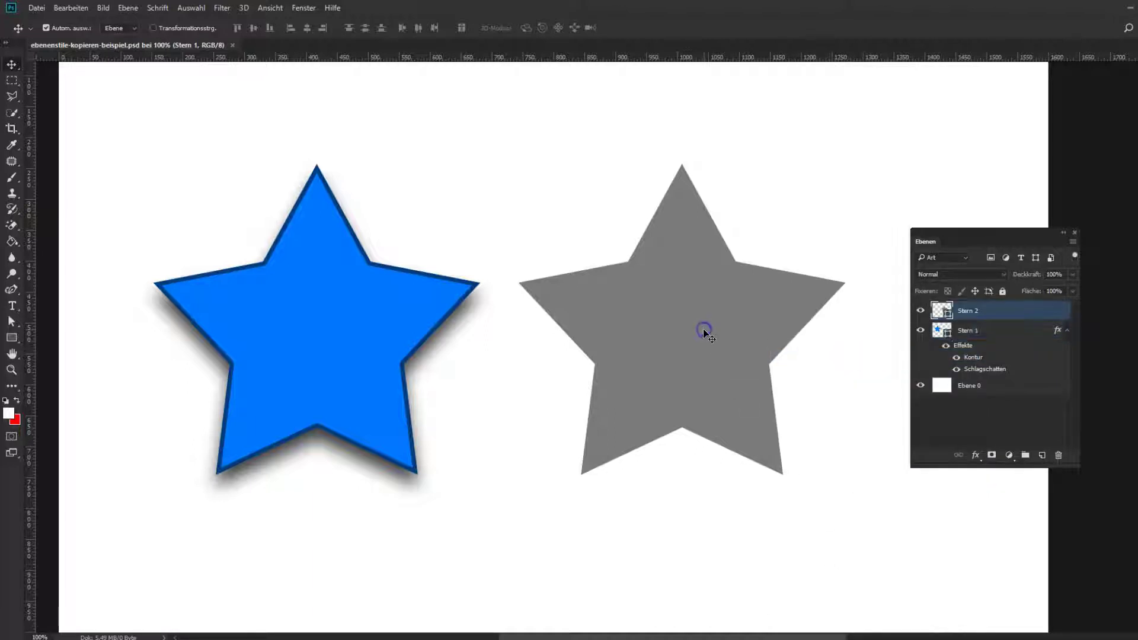
pyautogui.rightClick(981, 313)
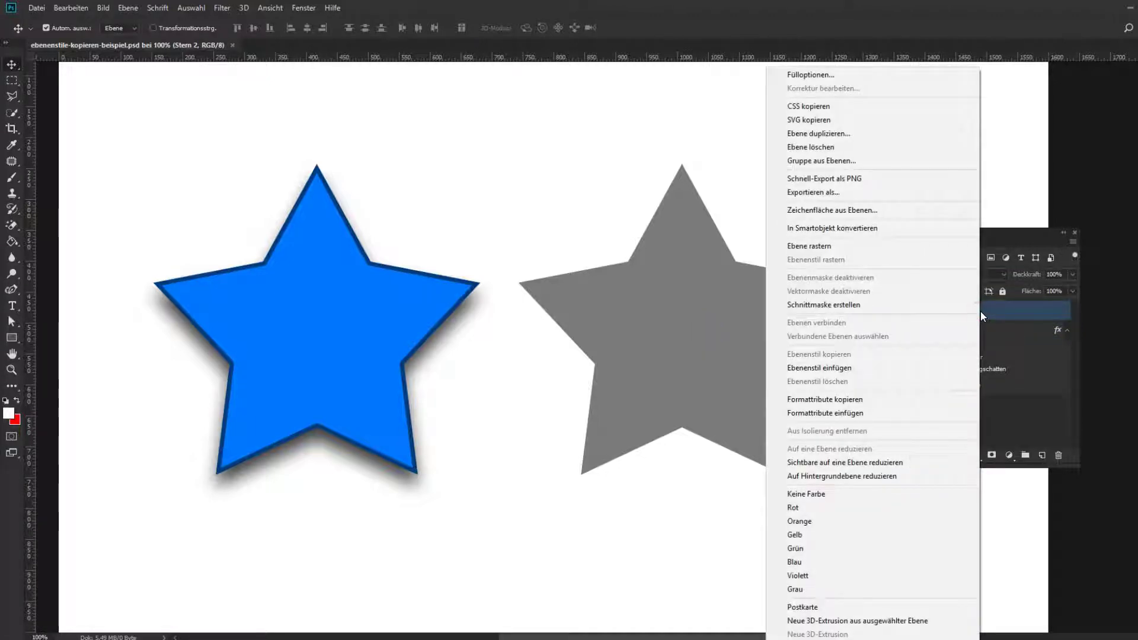
pyautogui.click(863, 367)
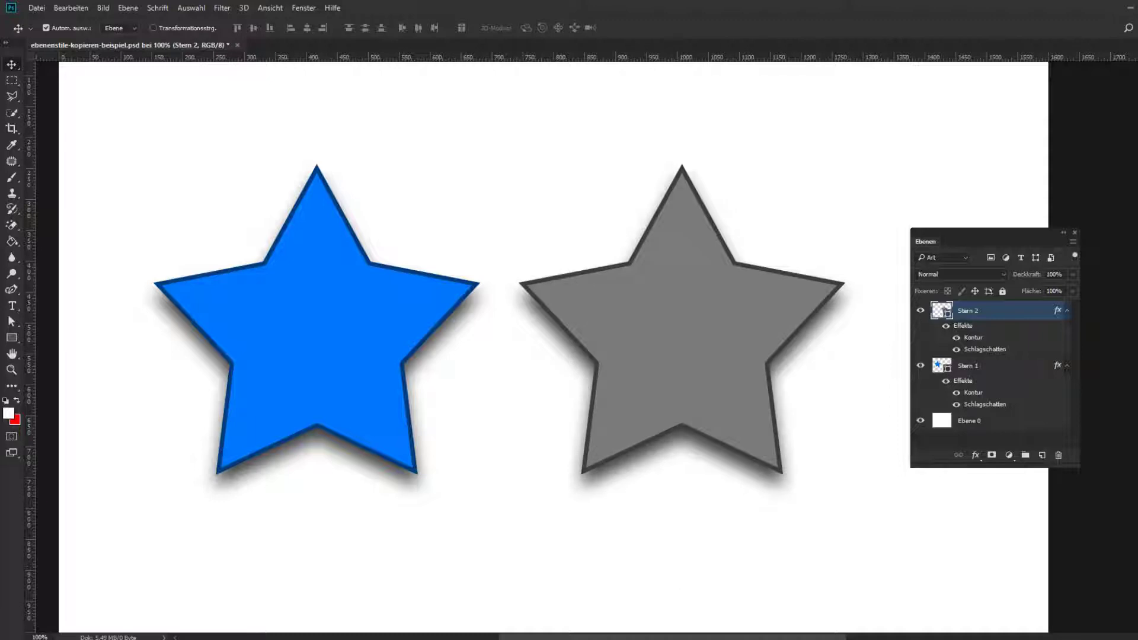
pyautogui.hotkey('ctrl', 'z')
# Set Stern 1 to 50% opacity, paste its style onto Stern 2, then undo.
pyautogui.click(286, 278)
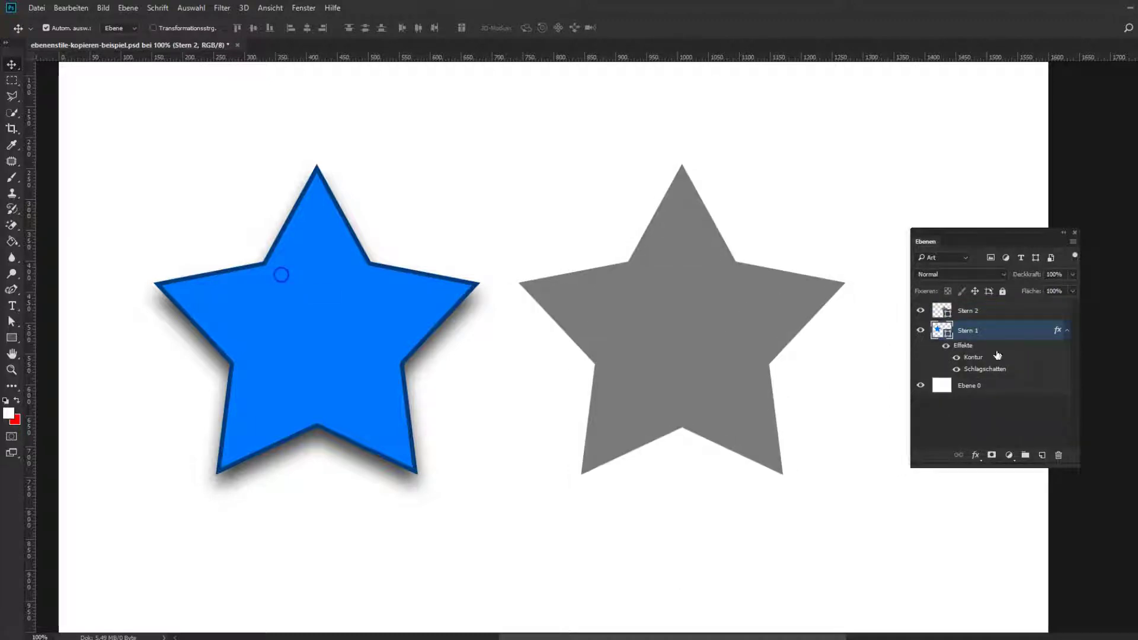
pyautogui.press('5')
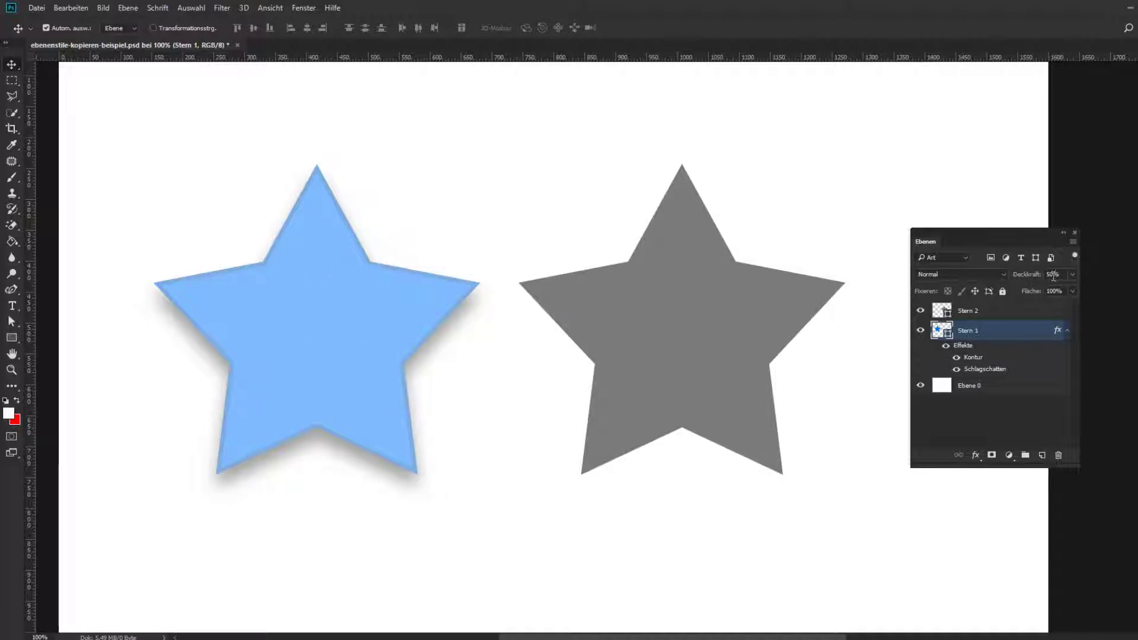
pyautogui.rightClick(989, 325)
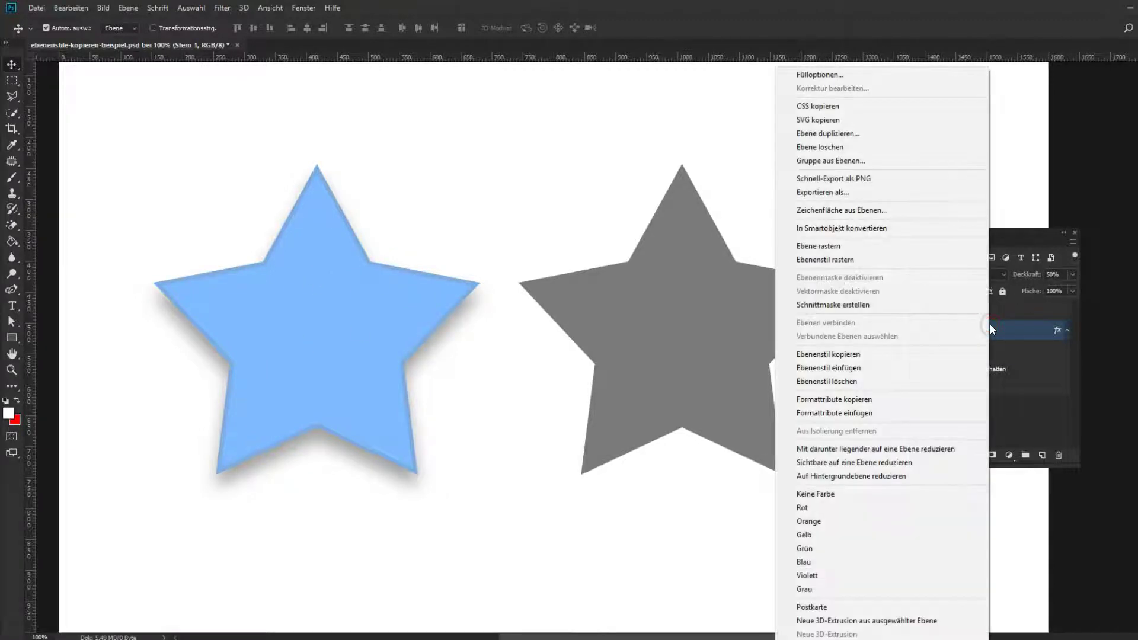
pyautogui.click(898, 351)
pyautogui.click(686, 312)
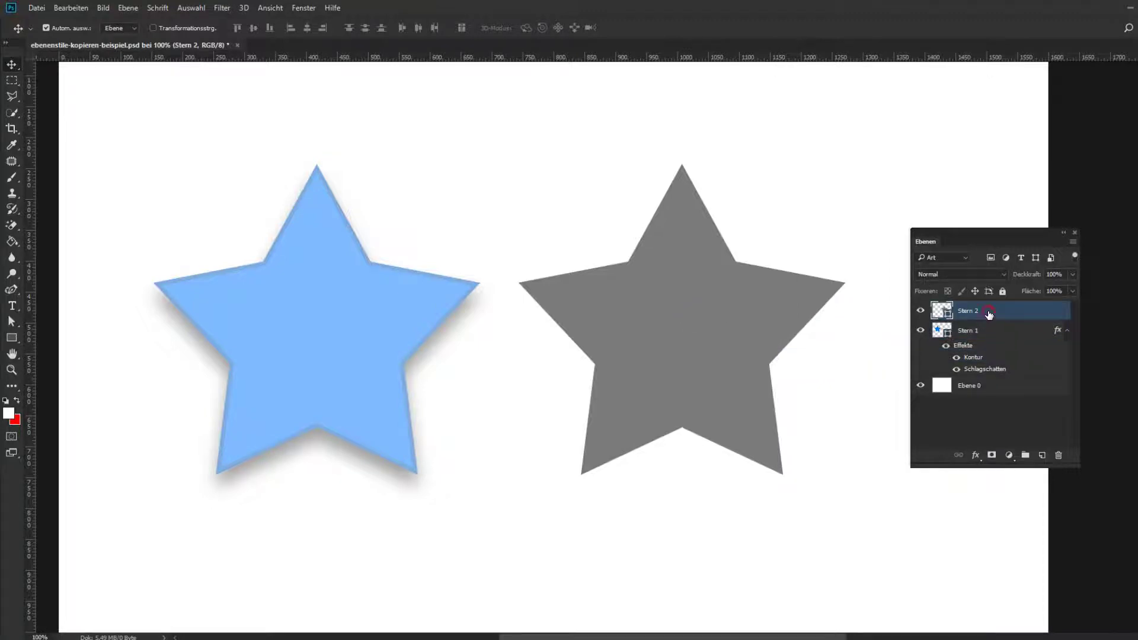
pyautogui.rightClick(1001, 312)
pyautogui.click(873, 371)
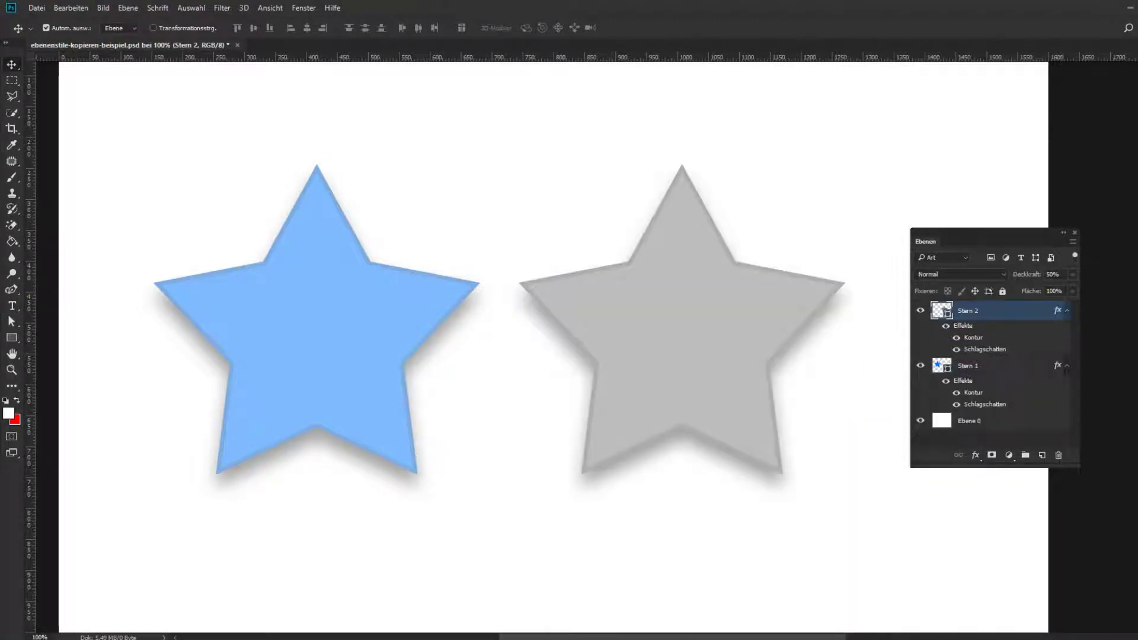
pyautogui.hotkey('ctrl', 'z')
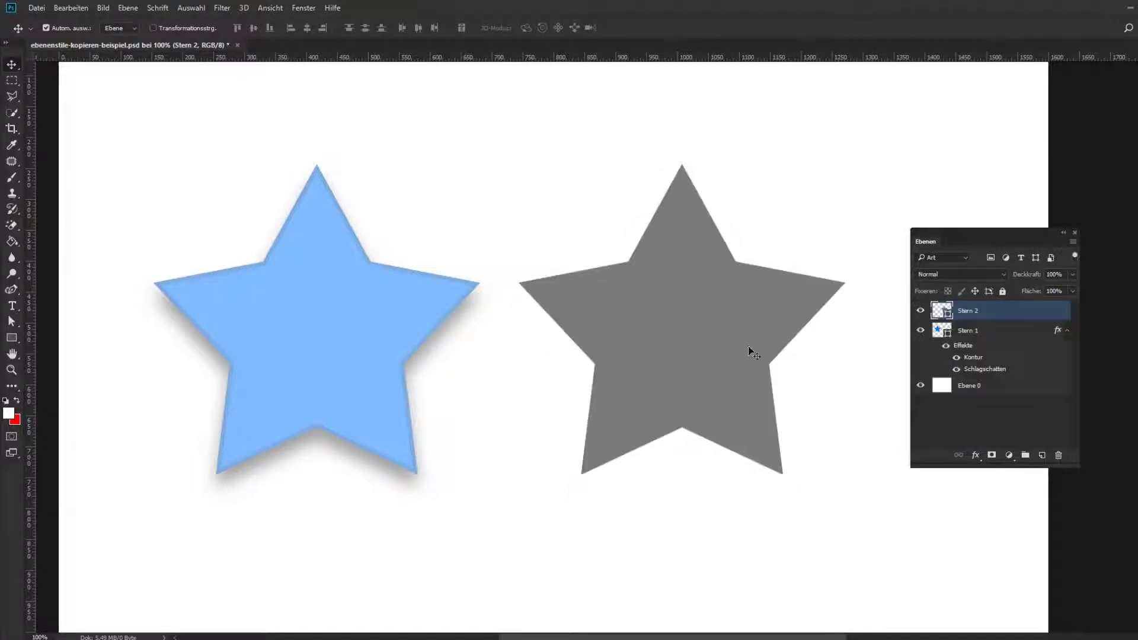
pyautogui.click(359, 321)
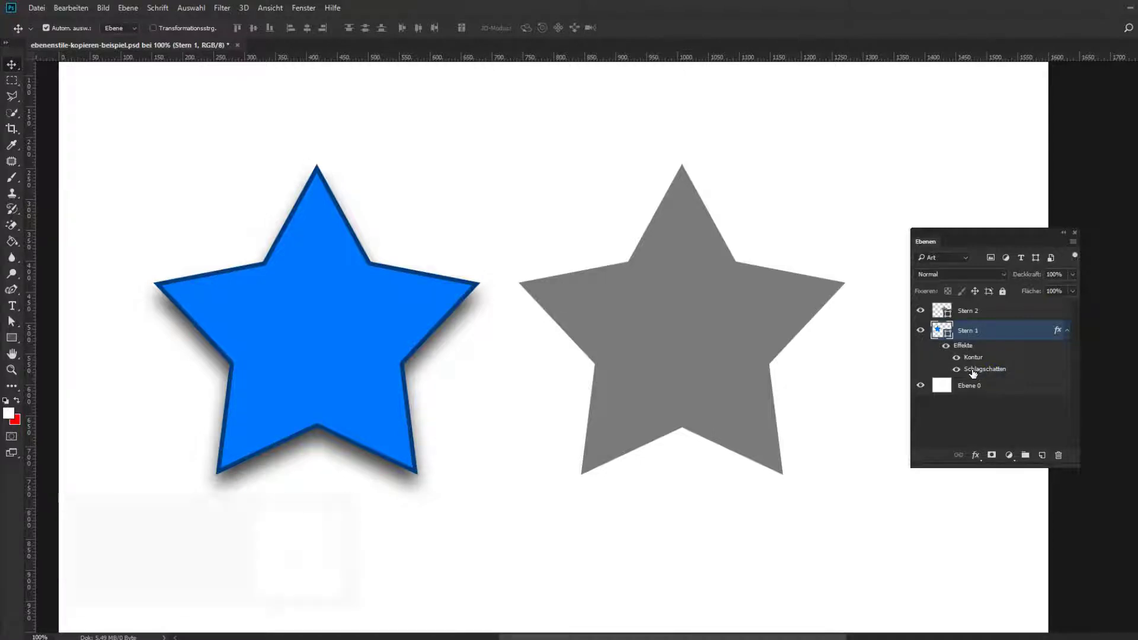
# Alt-drag the Schlagschatten drop shadow from Stern 1 onto Stern 2.
pyautogui.press('alt')
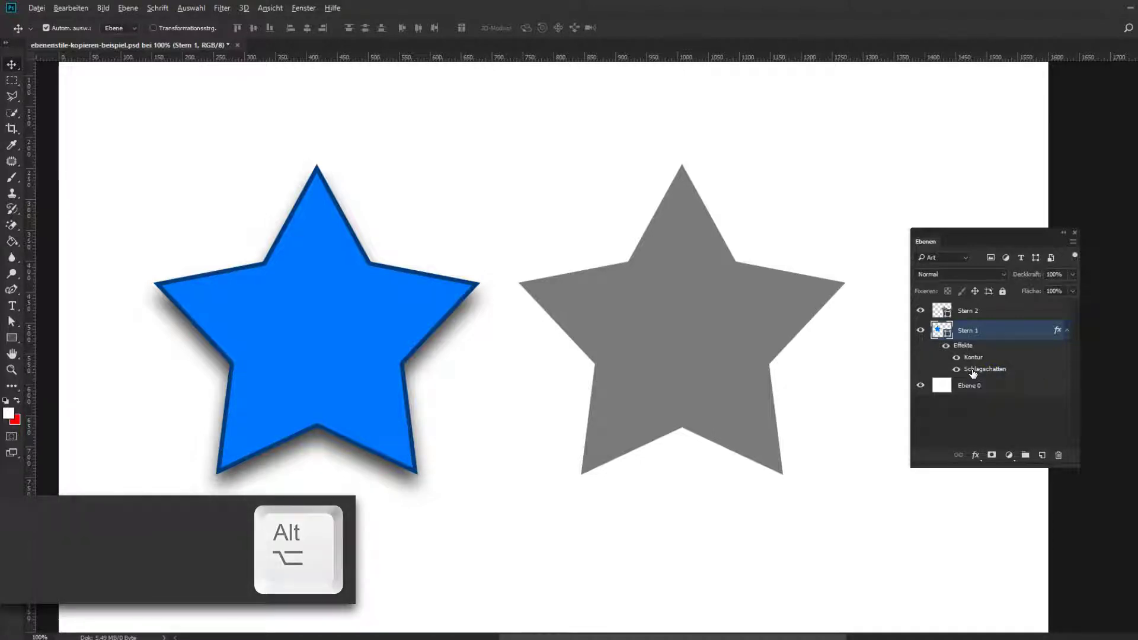
pyautogui.moveTo(972, 372); pyautogui.dragTo(972, 314)
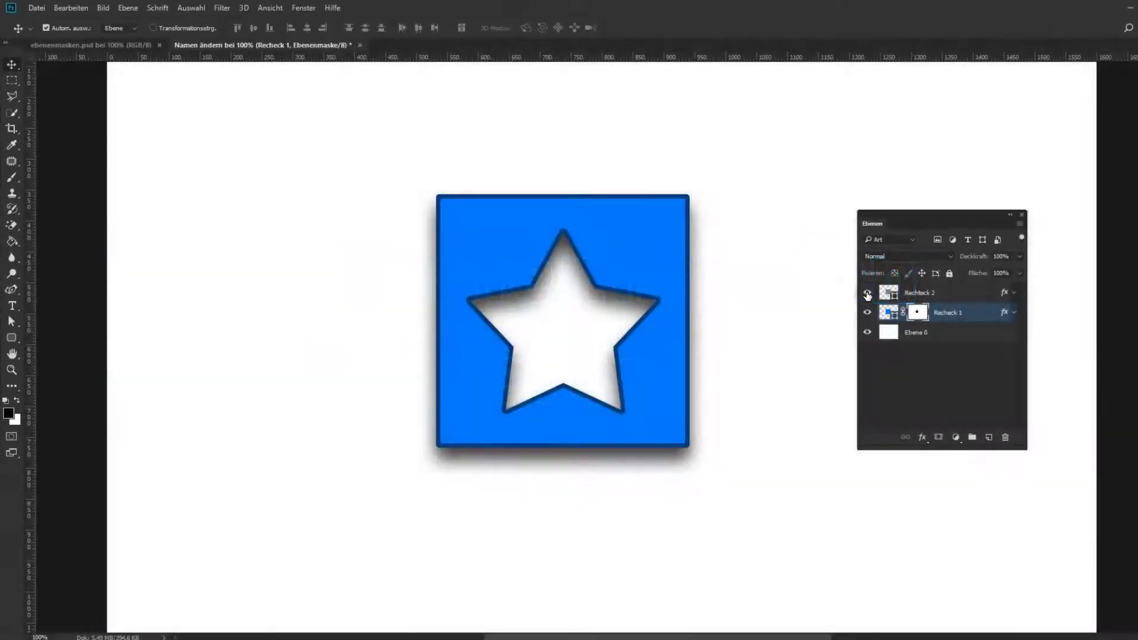
# Alt-copy Recheck 1's star mask onto Rechteck 2, checking by toggling layer visibility.
pyautogui.click(867, 293)
pyautogui.click(867, 293)
pyautogui.click(867, 293)
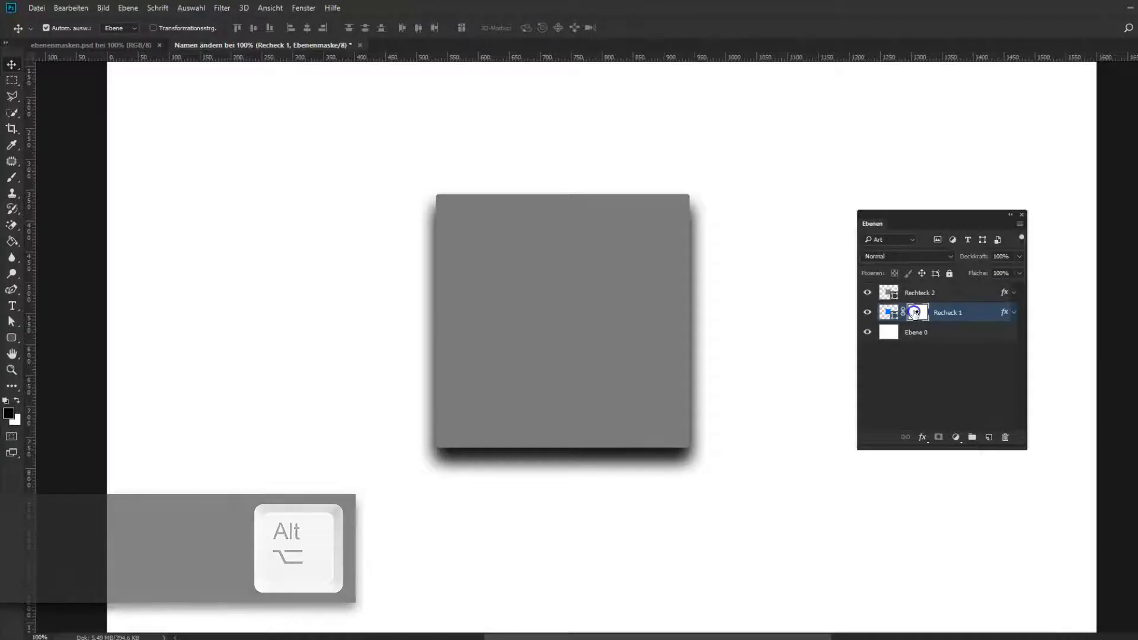
pyautogui.moveTo(915, 314); pyautogui.dragTo(916, 297)
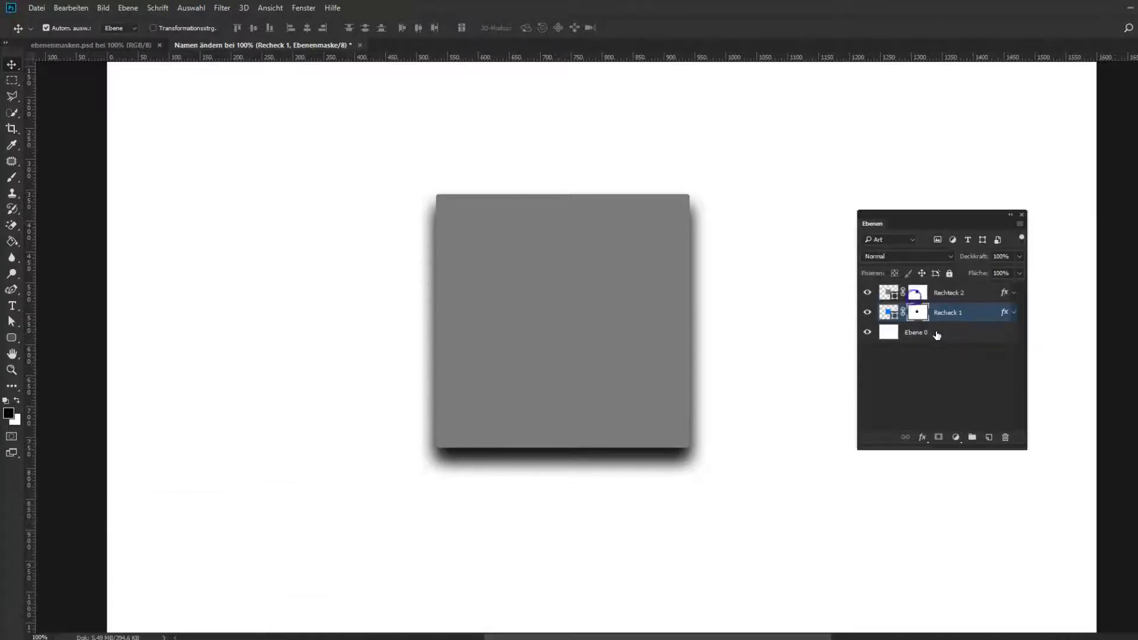
pyautogui.click(867, 312)
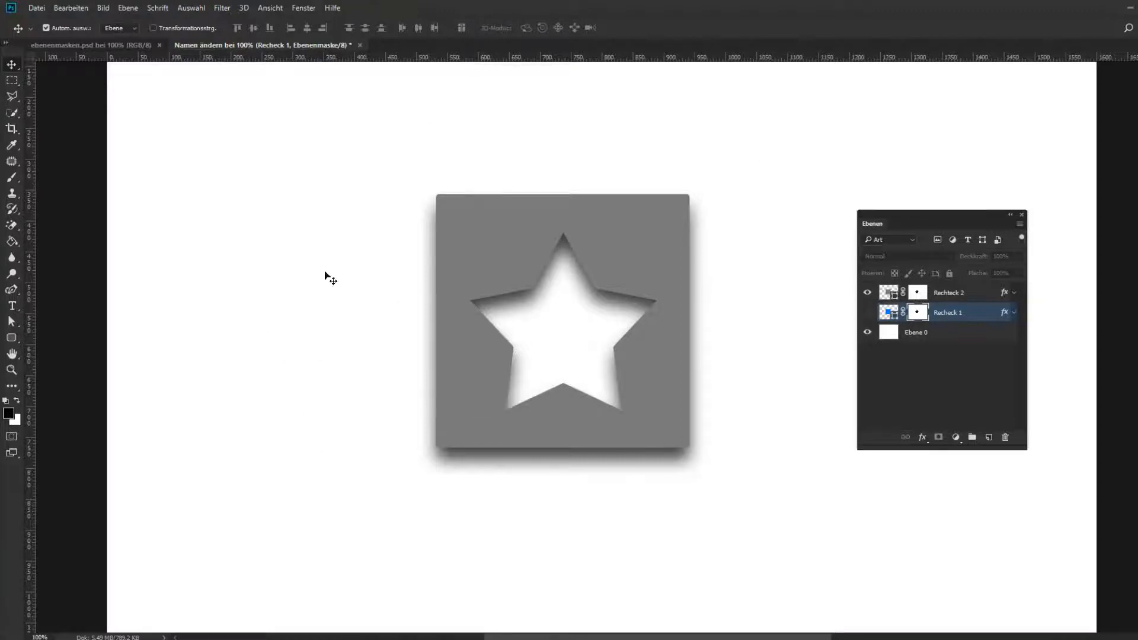
pyautogui.click(105, 46)
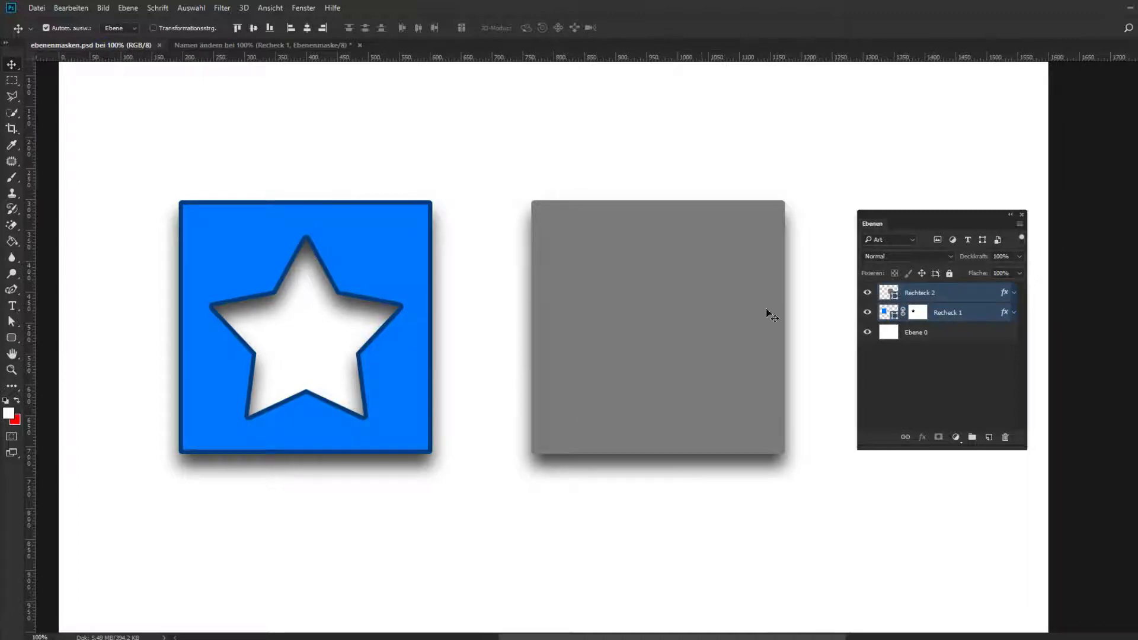
# Copy Recheck 1's star mask onto Rechteck 2 again.
pyautogui.click(933, 354)
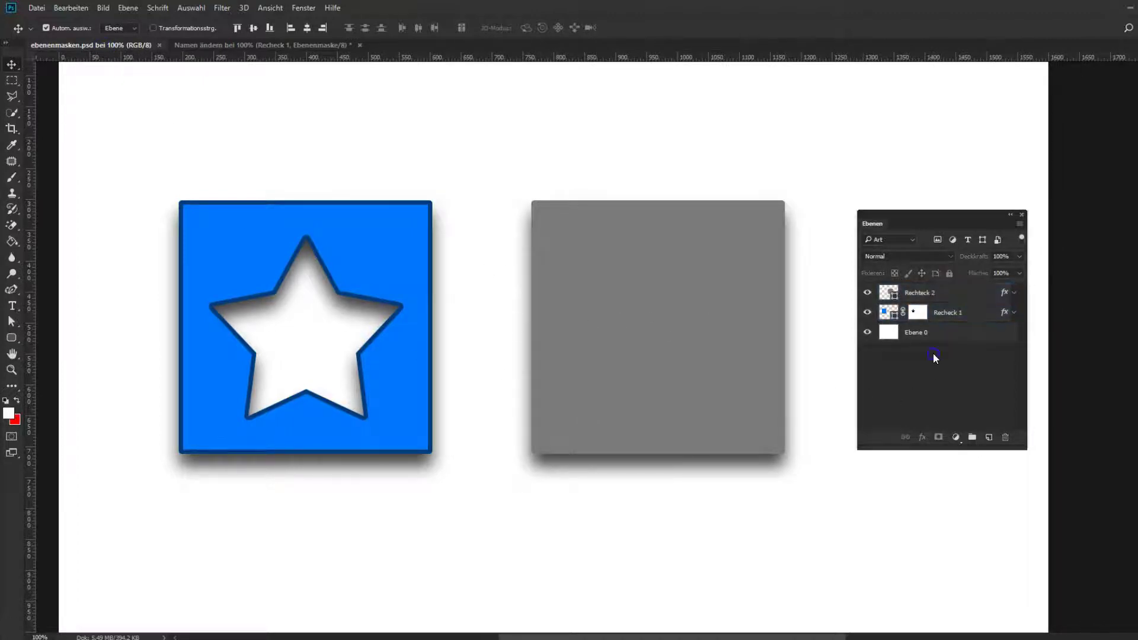
pyautogui.click(919, 313)
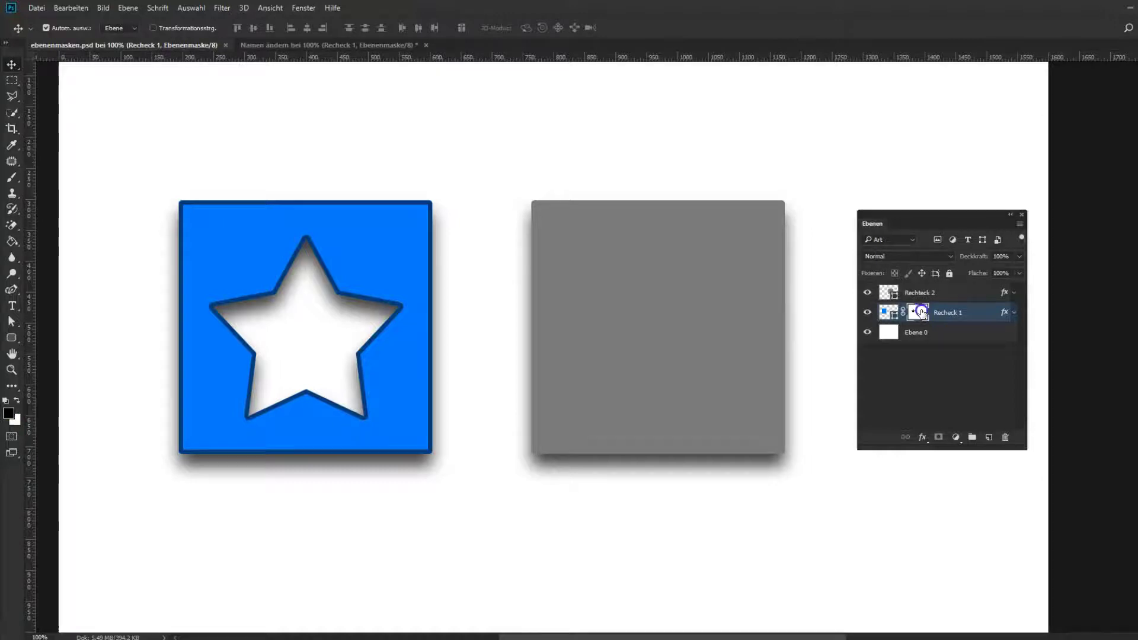
pyautogui.moveTo(920, 312); pyautogui.dragTo(924, 292)
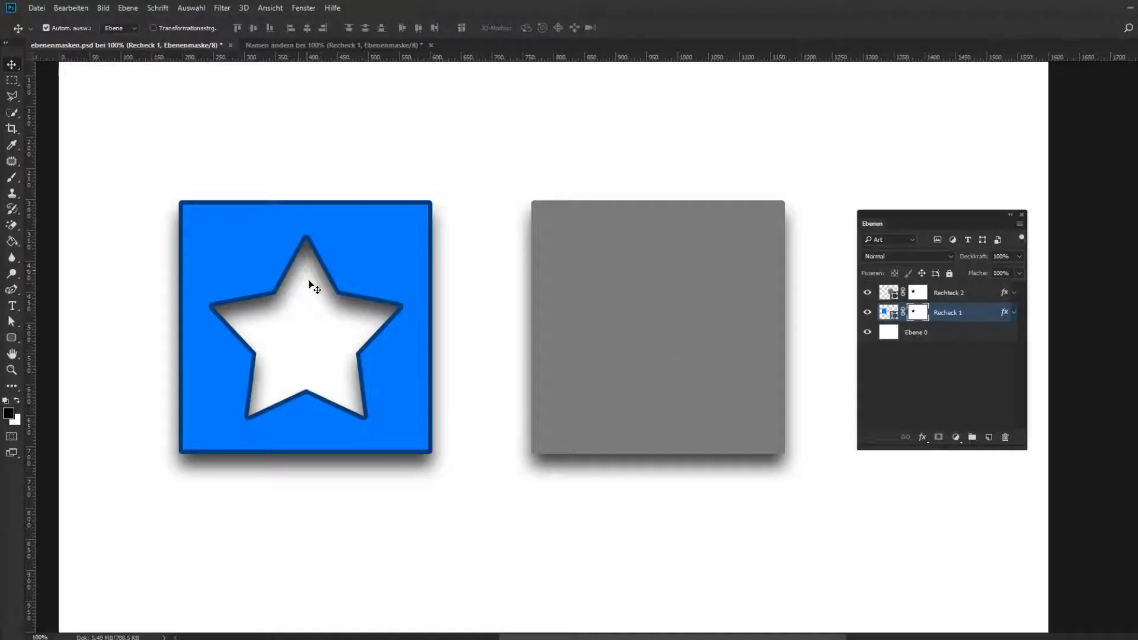
# Unlink Rechteck 2's mask from its layer and drag the mask sideways on its own.
pyautogui.click(962, 293)
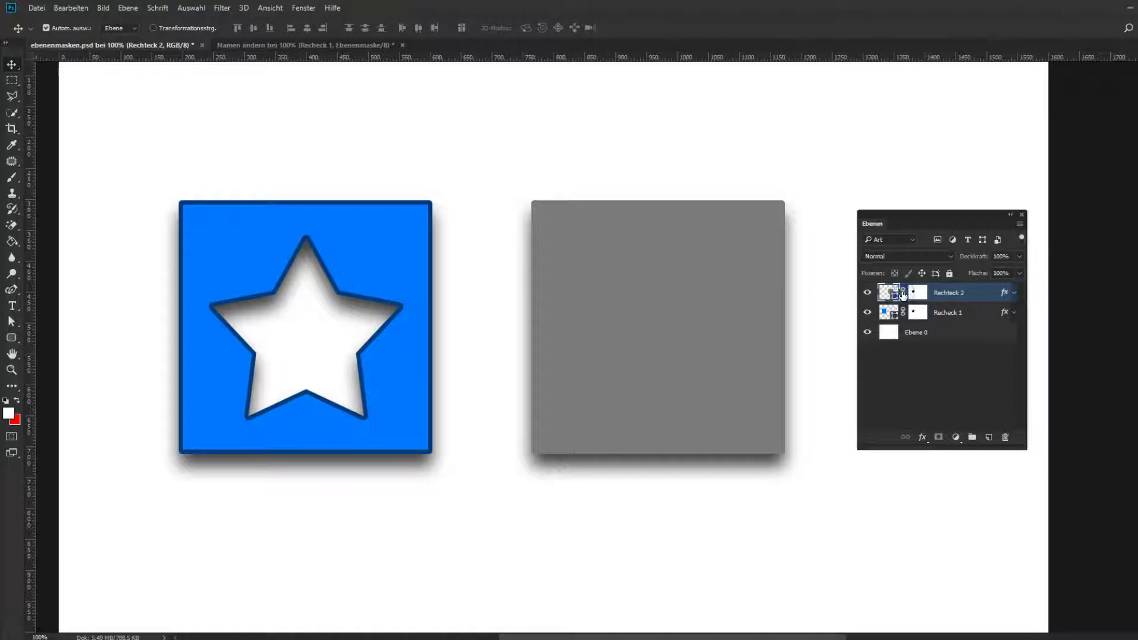
pyautogui.click(903, 293)
pyautogui.click(917, 293)
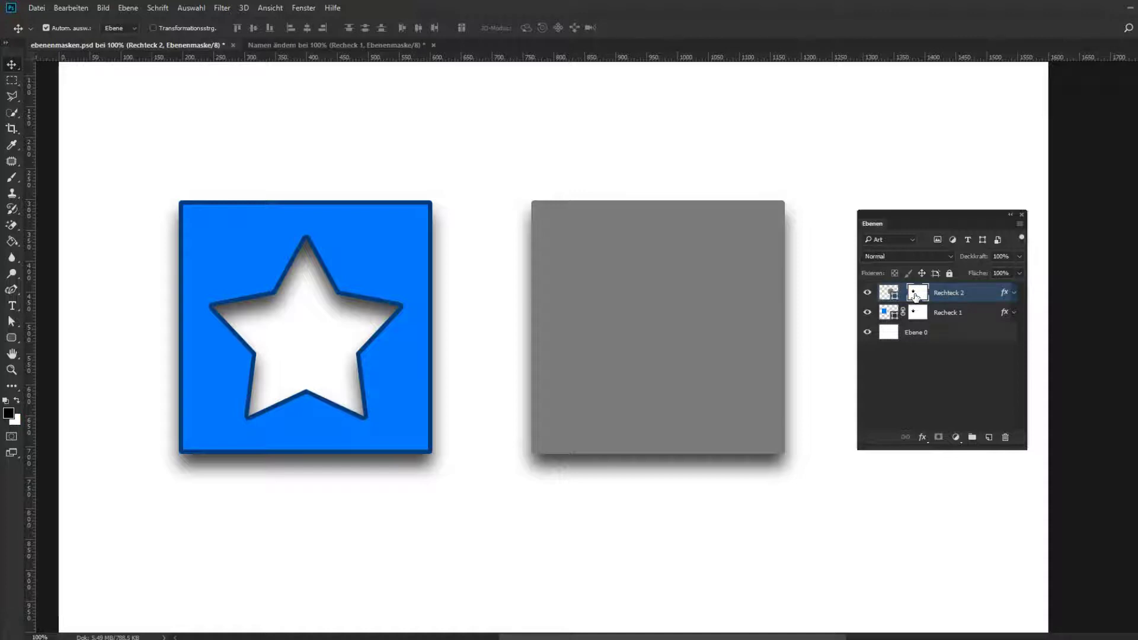
pyautogui.moveTo(357, 333); pyautogui.dragTo(679, 333)
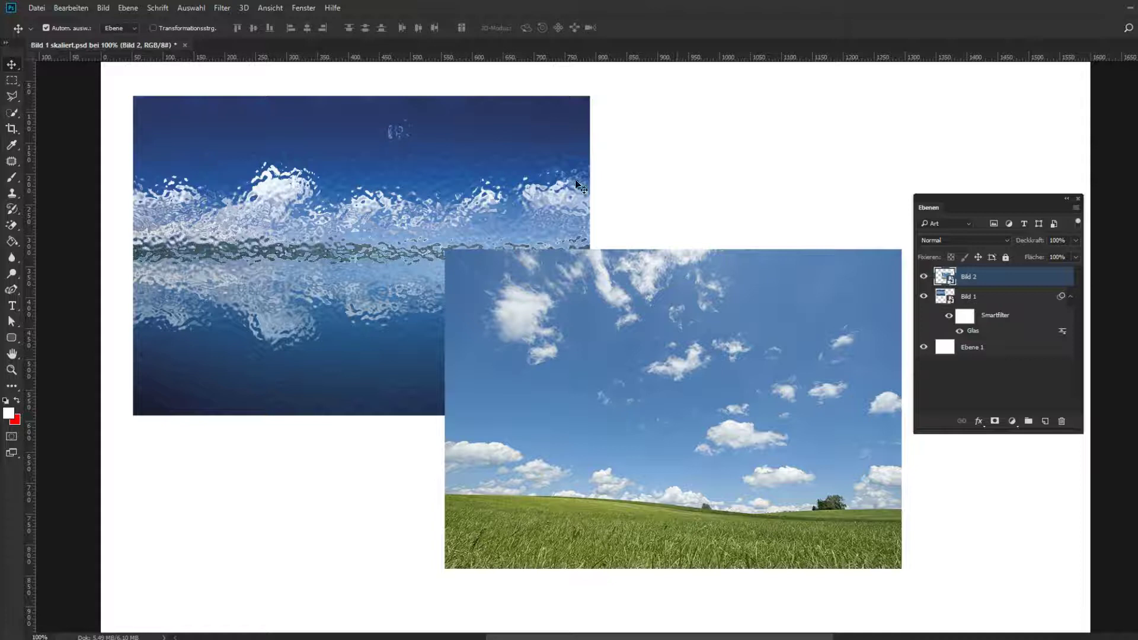
# Alt-drag a copy of the Glas smart filter from Bild 1 onto the Bild 2 layer.
pyautogui.click(221, 8)
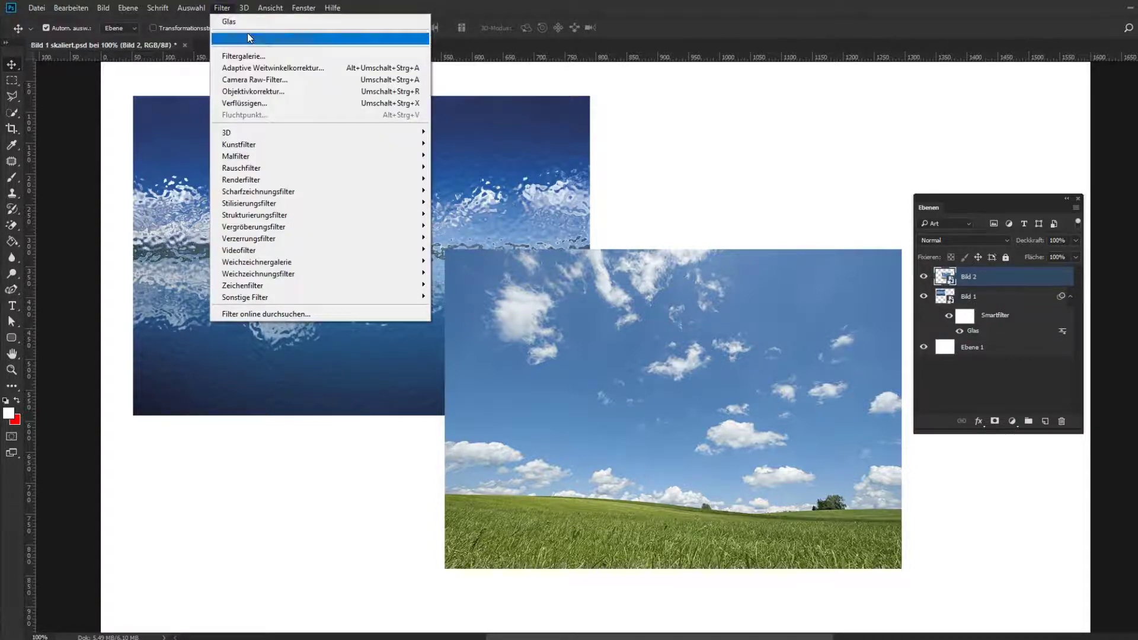
pyautogui.press('Escape')
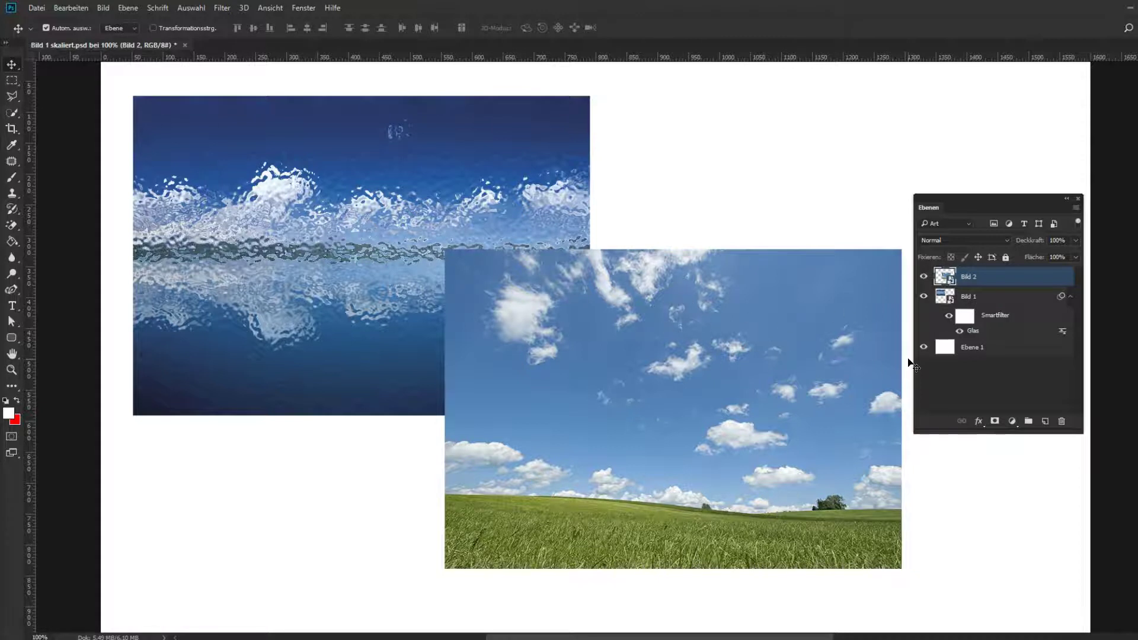
pyautogui.press('alt')
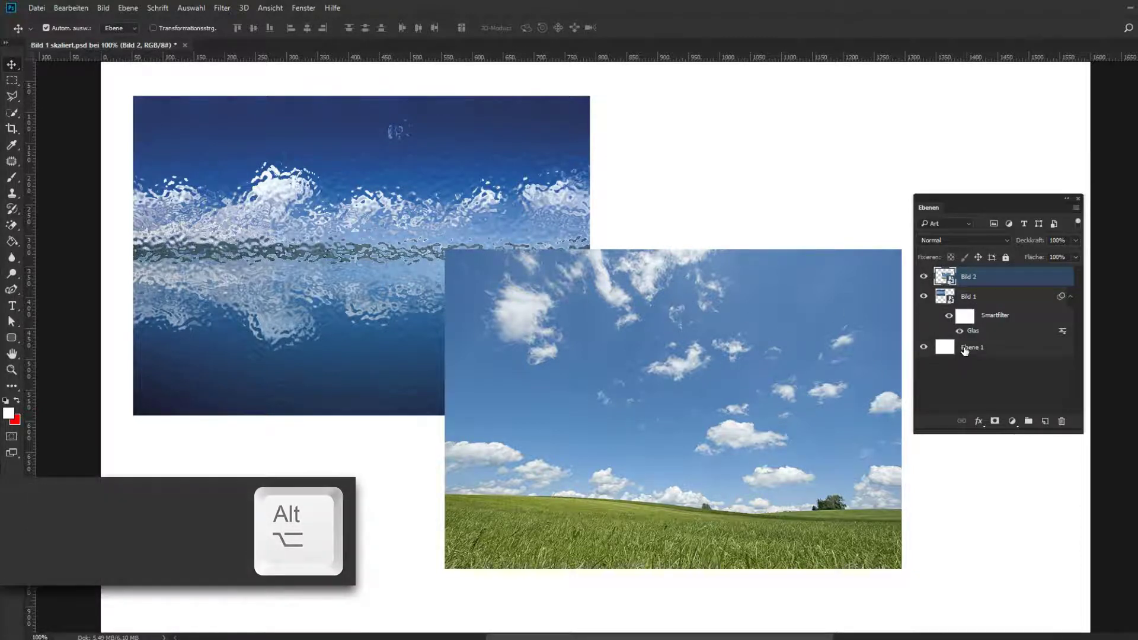
pyautogui.moveTo(973, 334); pyautogui.dragTo(981, 281)
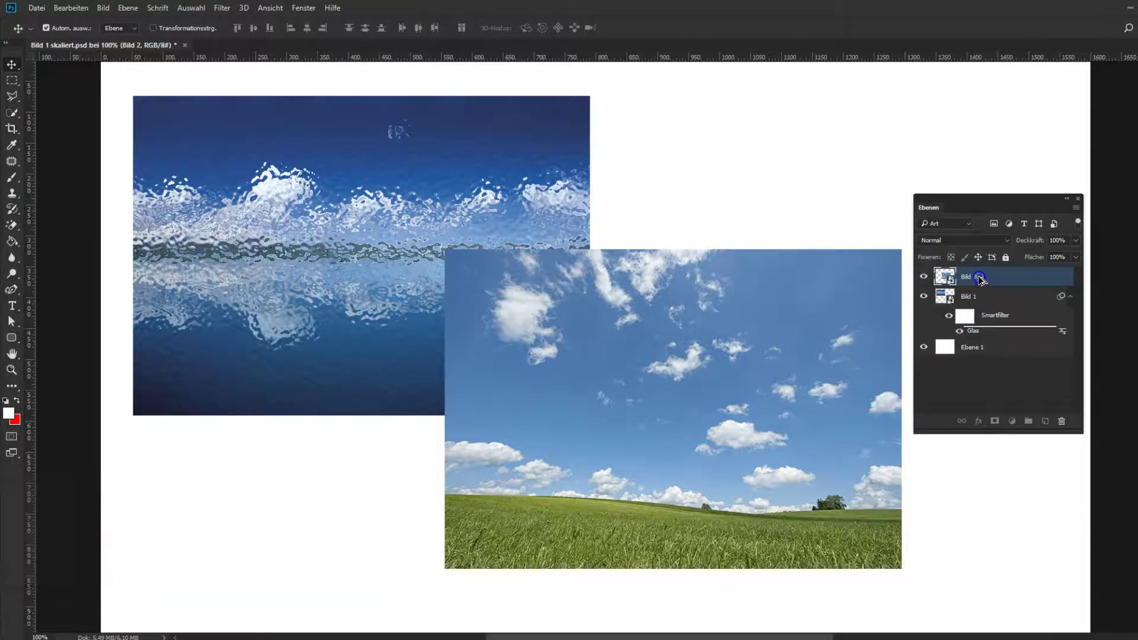
pyautogui.moveTo(981, 281); pyautogui.dragTo(980, 281)
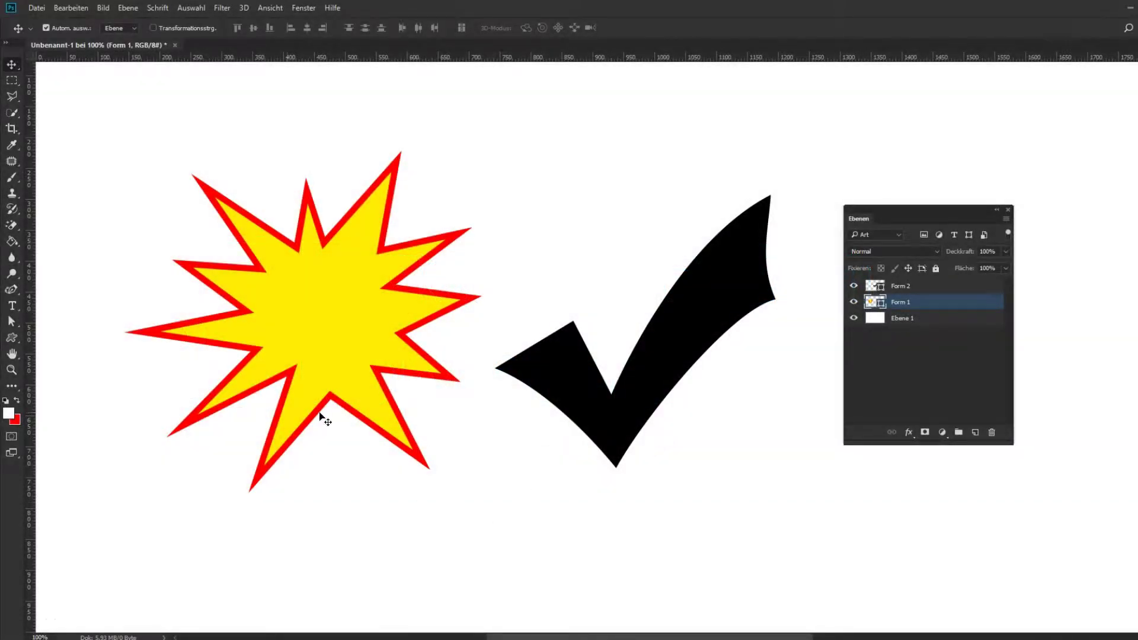
# Inspect the starburst's anchor points with direct selection, then return to the Move tool.
pyautogui.click(12, 323)
pyautogui.click(323, 242)
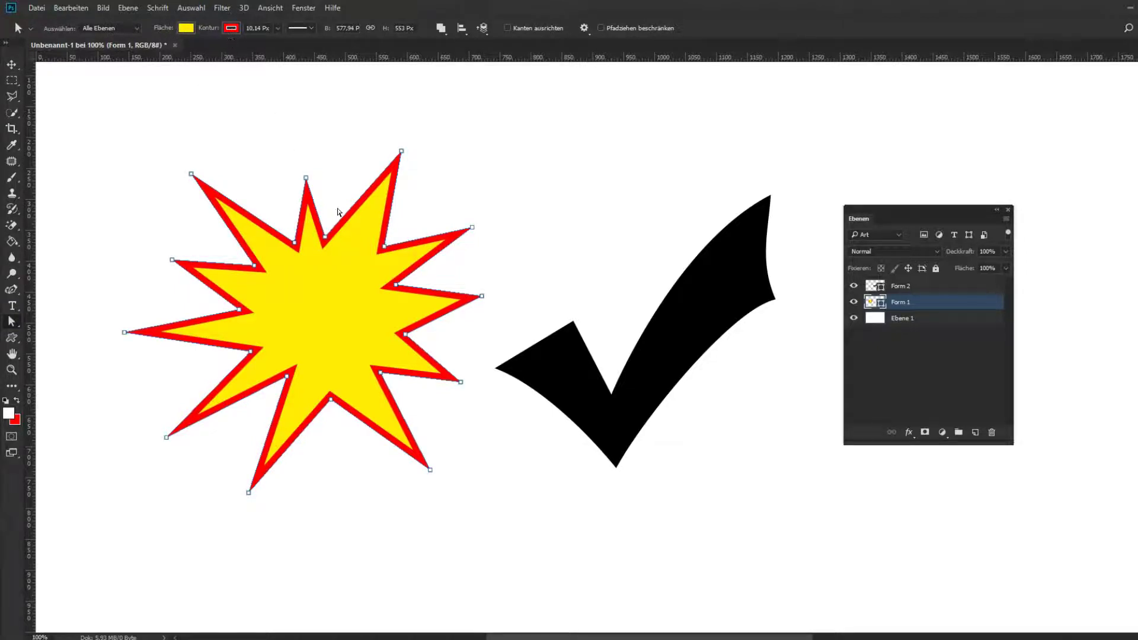
pyautogui.click(11, 64)
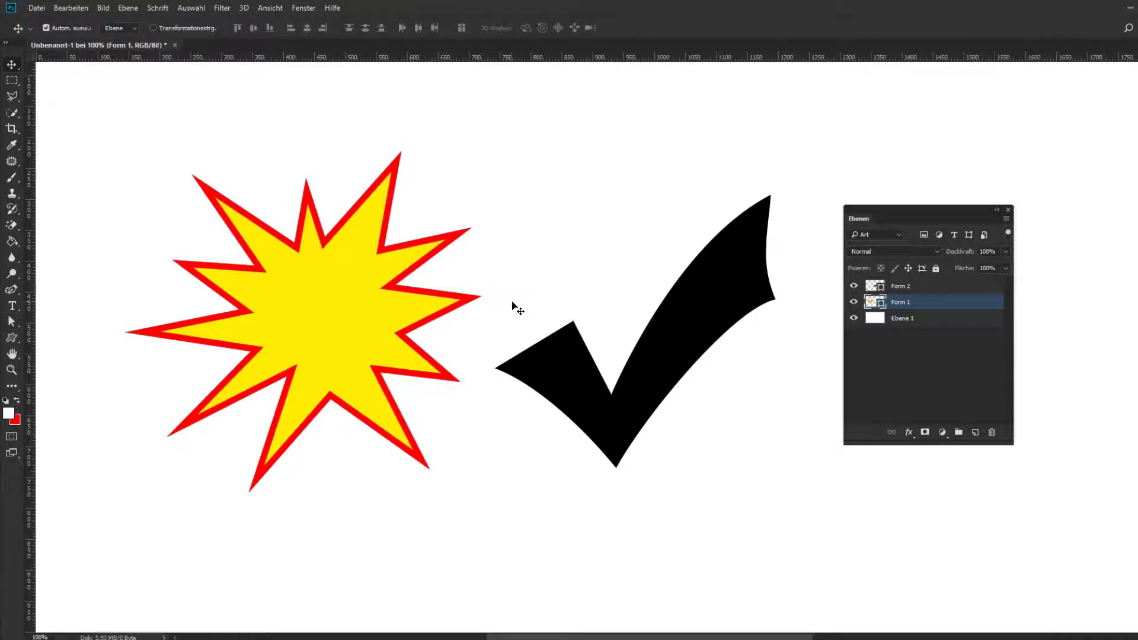
# Copy Form 1's shape attributes onto checkmark Form 2, then delete both shape layers.
pyautogui.rightClick(927, 303)
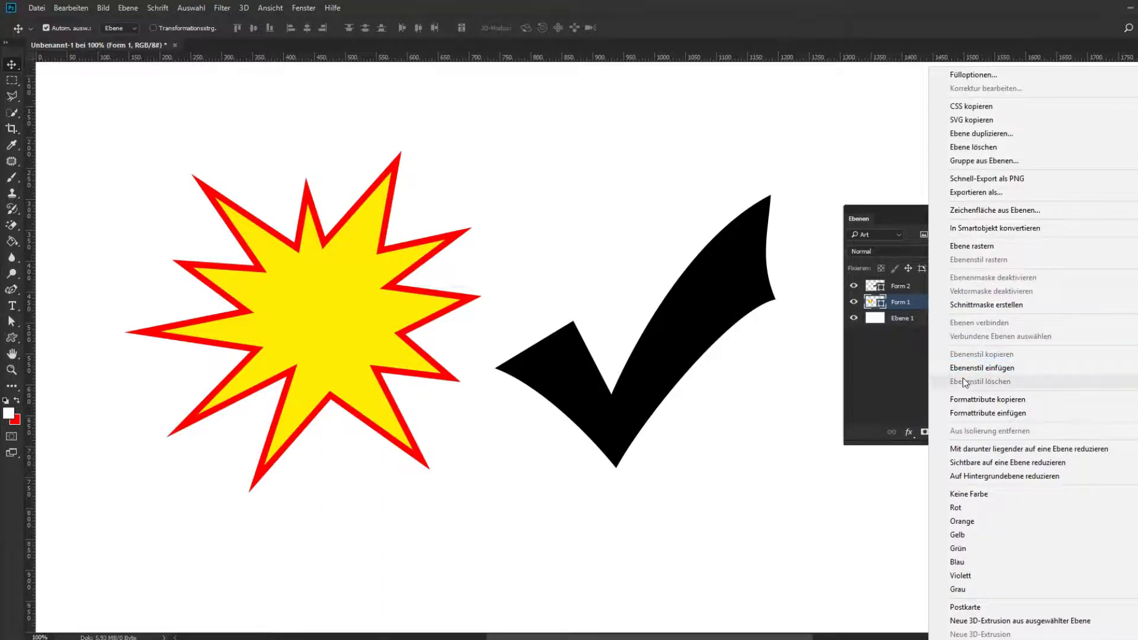
pyautogui.click(973, 402)
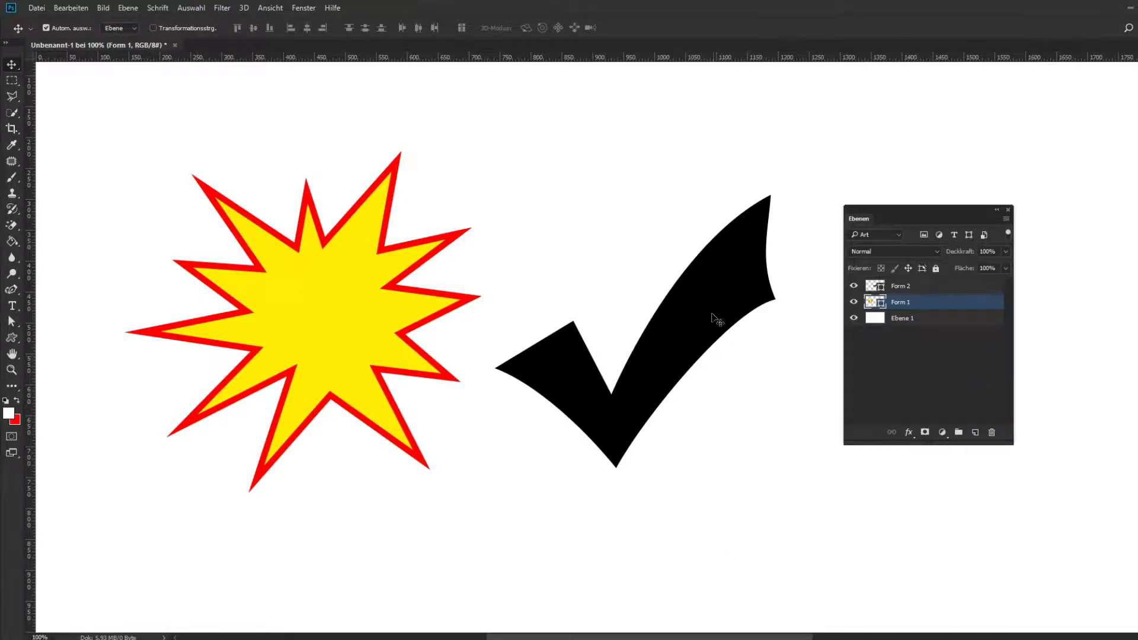
pyautogui.click(706, 296)
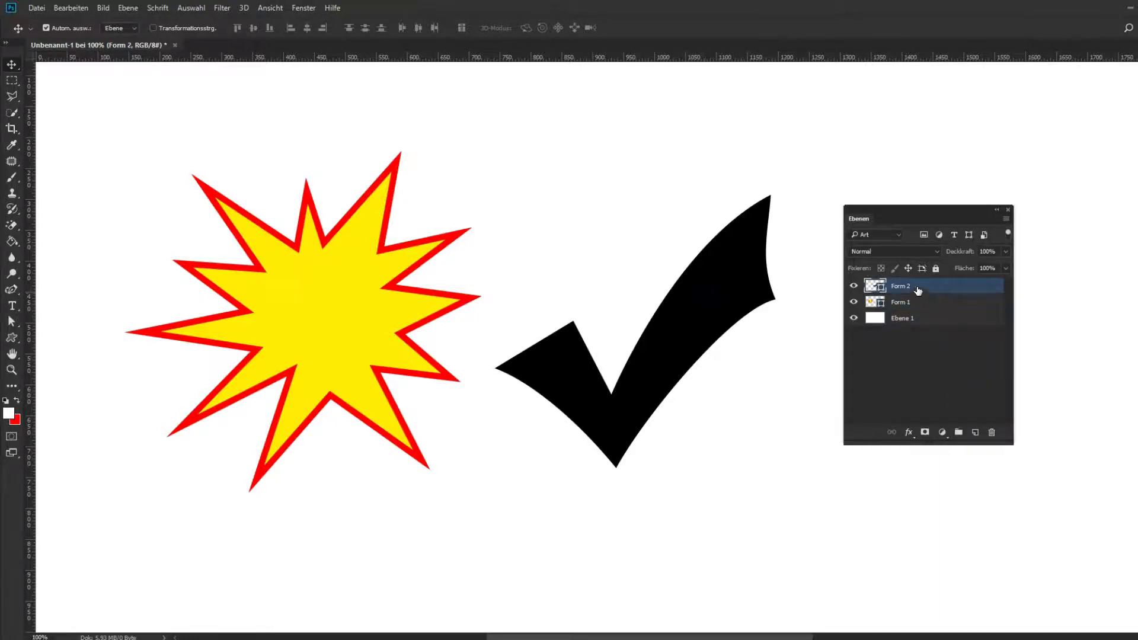
pyautogui.rightClick(918, 288)
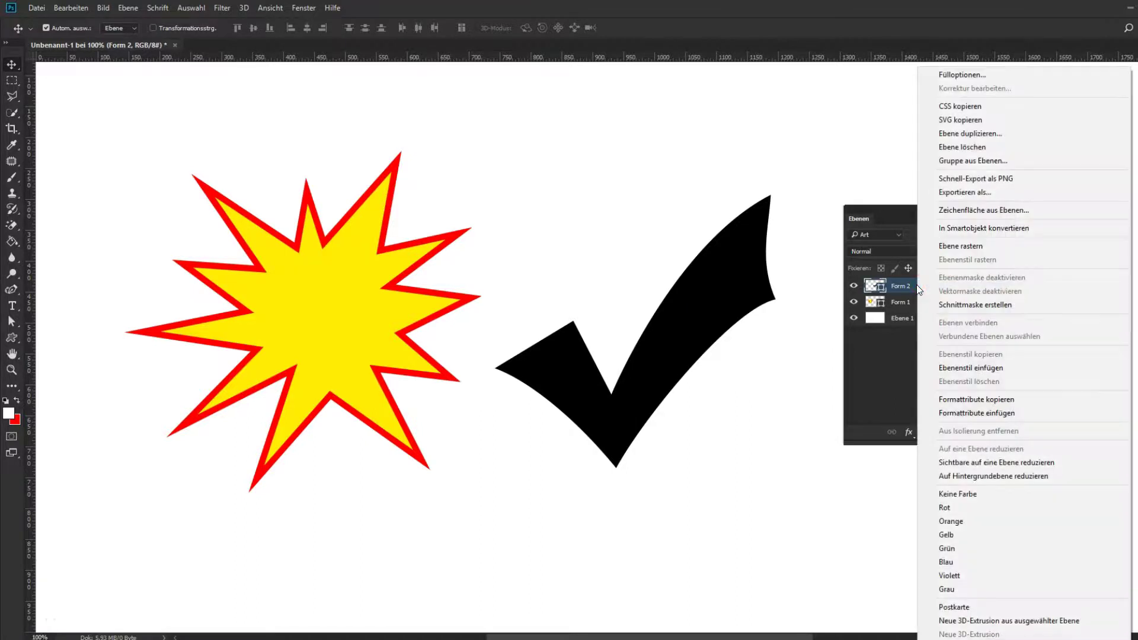
pyautogui.click(968, 412)
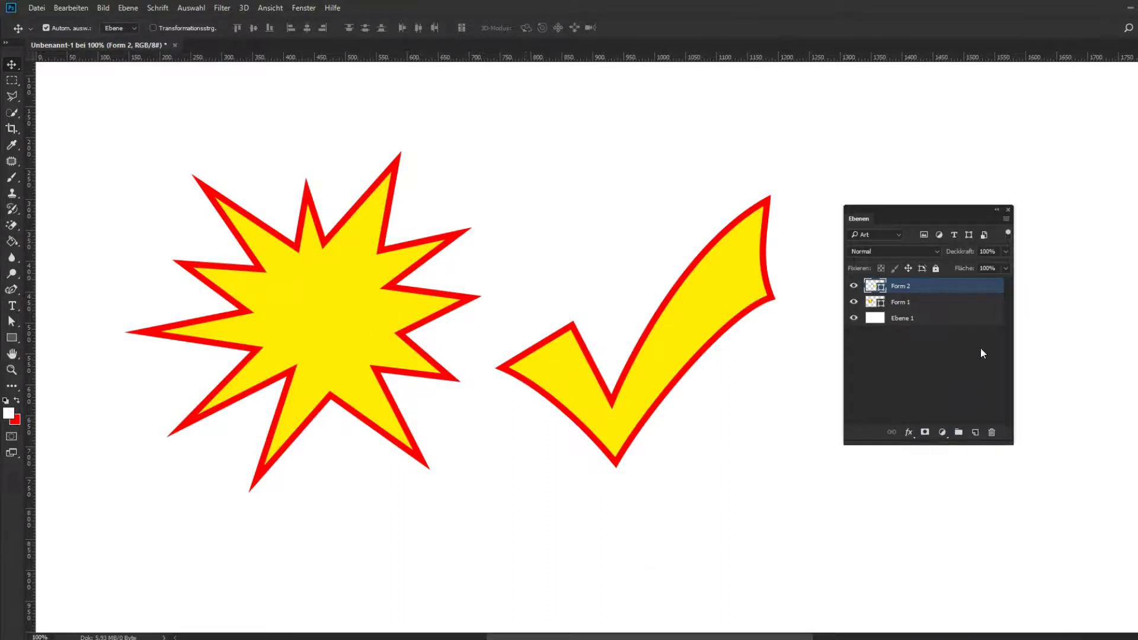
pyautogui.keyDown('shift'); pyautogui.click(948, 304); pyautogui.keyUp('shift')
pyautogui.moveTo(976, 306); pyautogui.dragTo(994, 432)
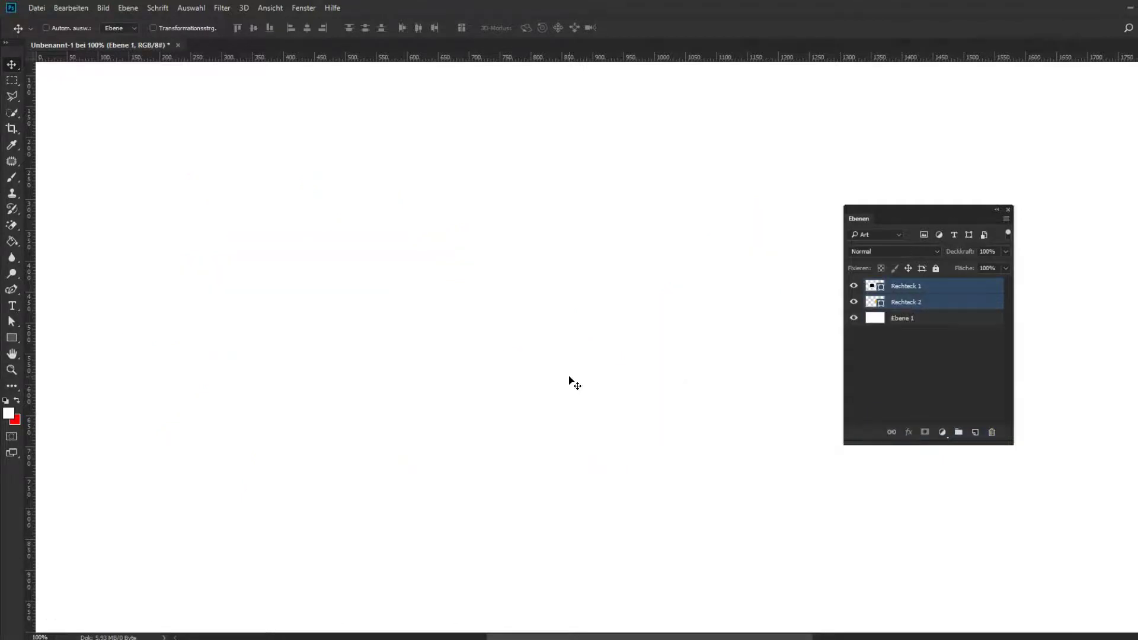
# Move both rectangles up-left, bring up Properties, and select the black square Rechteck 1.
pyautogui.moveTo(709, 328); pyautogui.dragTo(557, 304)
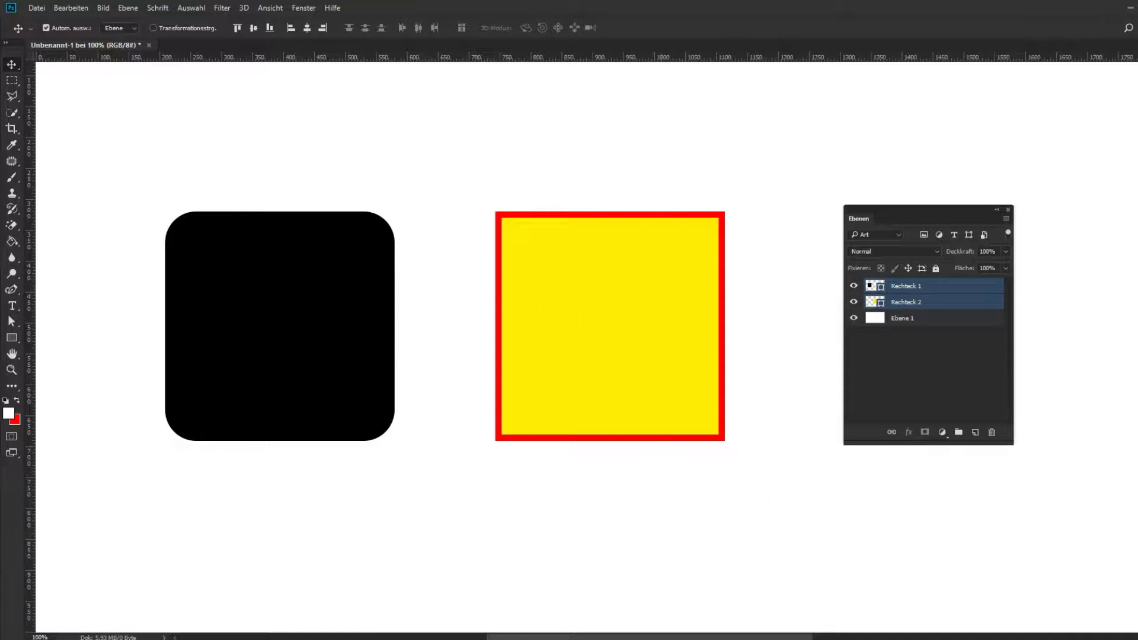
pyautogui.moveTo(972, 136)
pyautogui.mouseDown()
pyautogui.moveTo(748, 367)
pyautogui.moveTo(862, 346)
pyautogui.mouseUp()
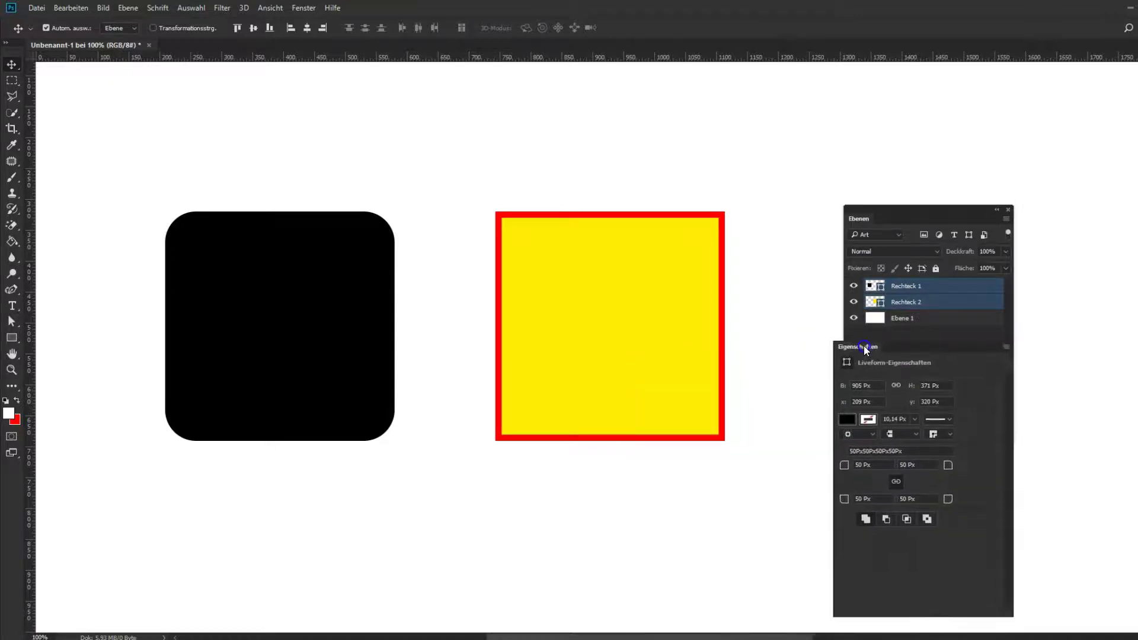
pyautogui.click(680, 492)
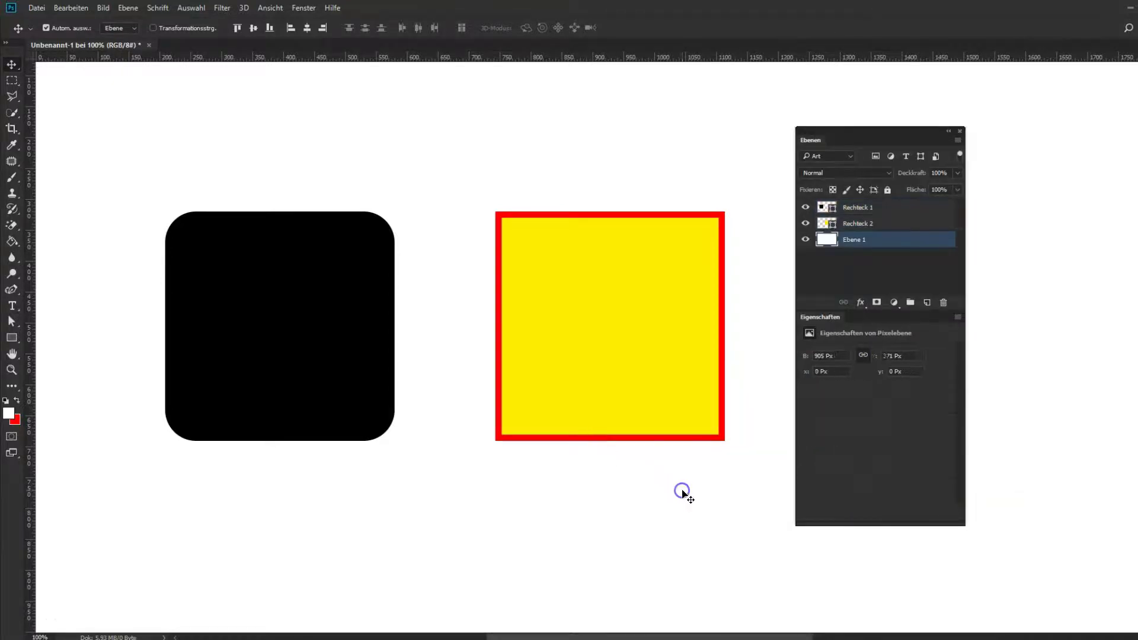
pyautogui.click(288, 282)
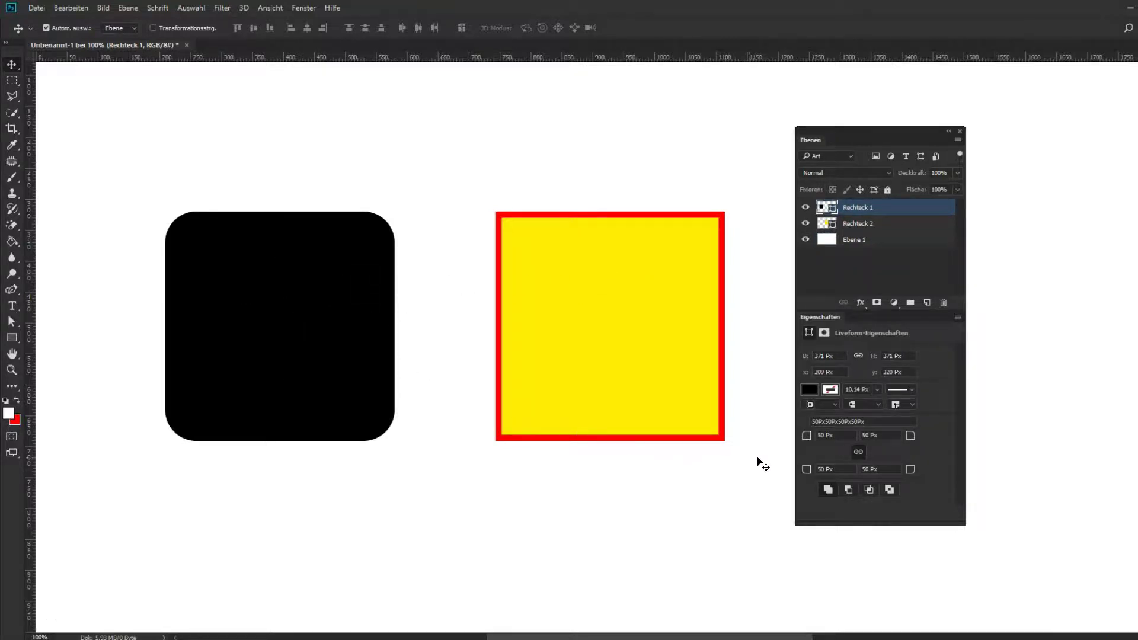
# Copy Rechteck 1's 50 px corner radius and paste it onto Rechteck 2.
pyautogui.moveTo(873, 423); pyautogui.dragTo(782, 415)
pyautogui.hotkey('ctrl', 'c')
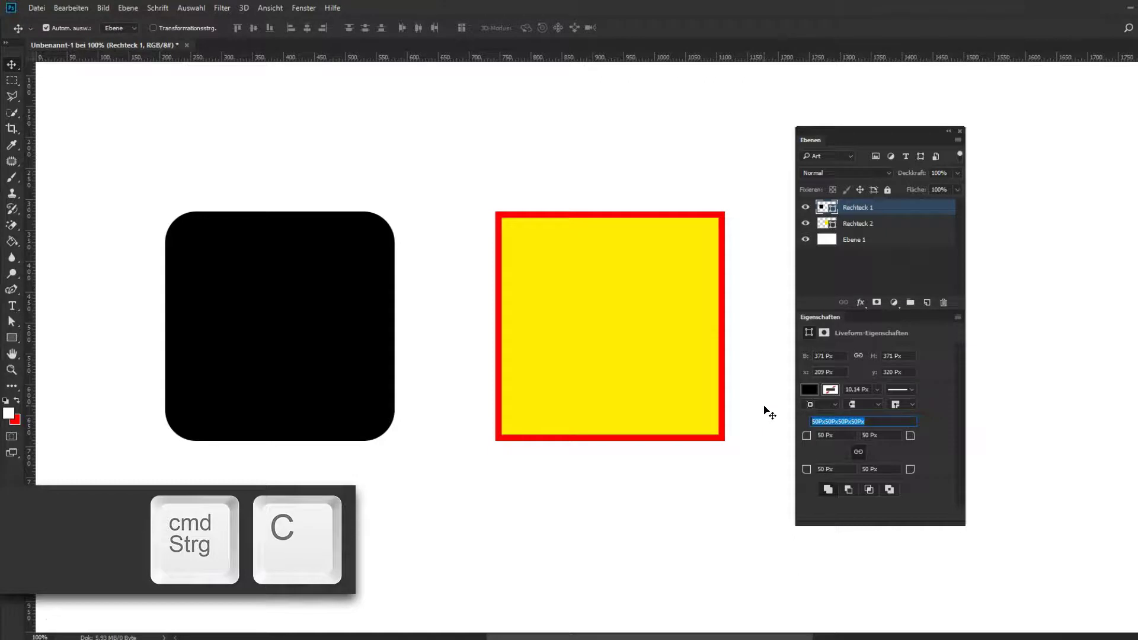
pyautogui.click(869, 225)
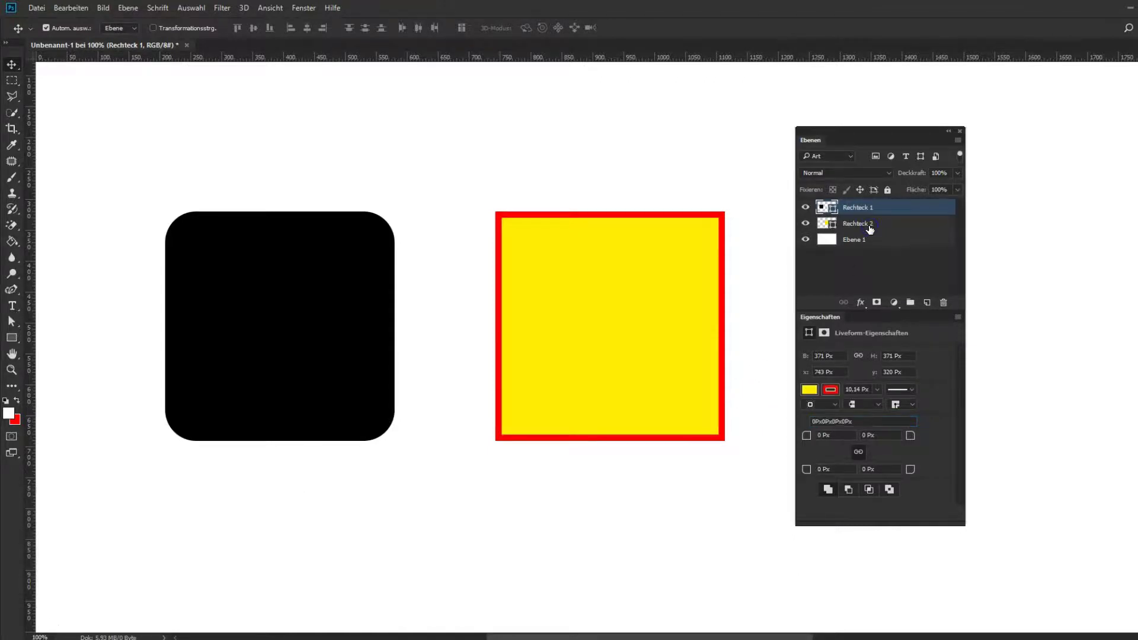
pyautogui.hotkey('ctrl', 'v')
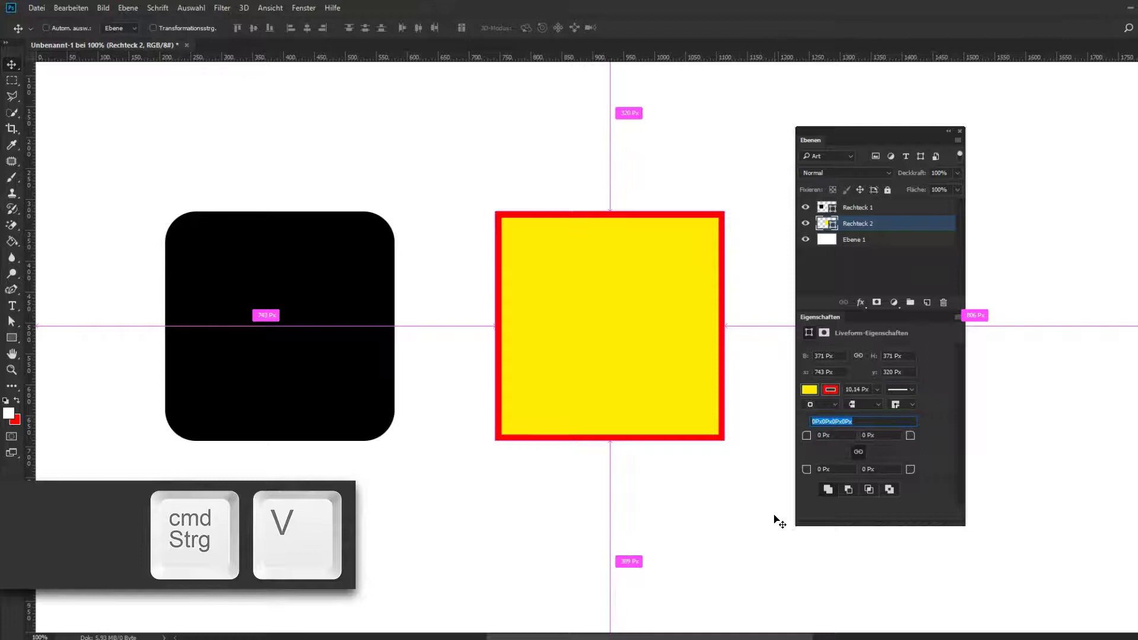
pyautogui.hotkey('ctrl', 'v')
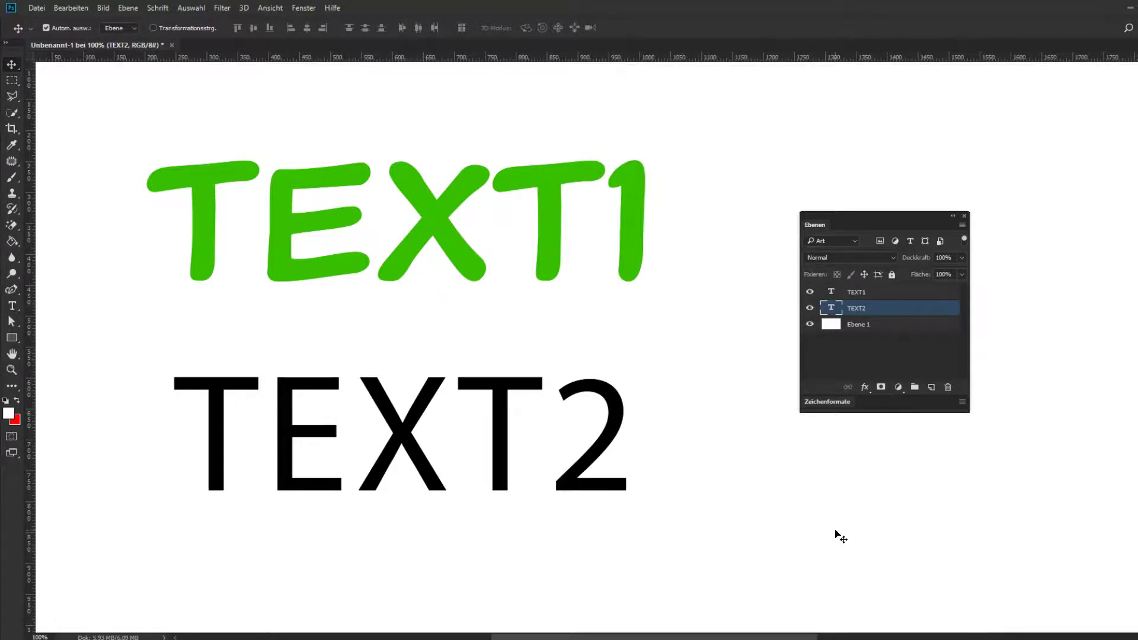
# Create character style Zeichenformat 1 from all of TEXT1's formatting.
pyautogui.click(816, 400)
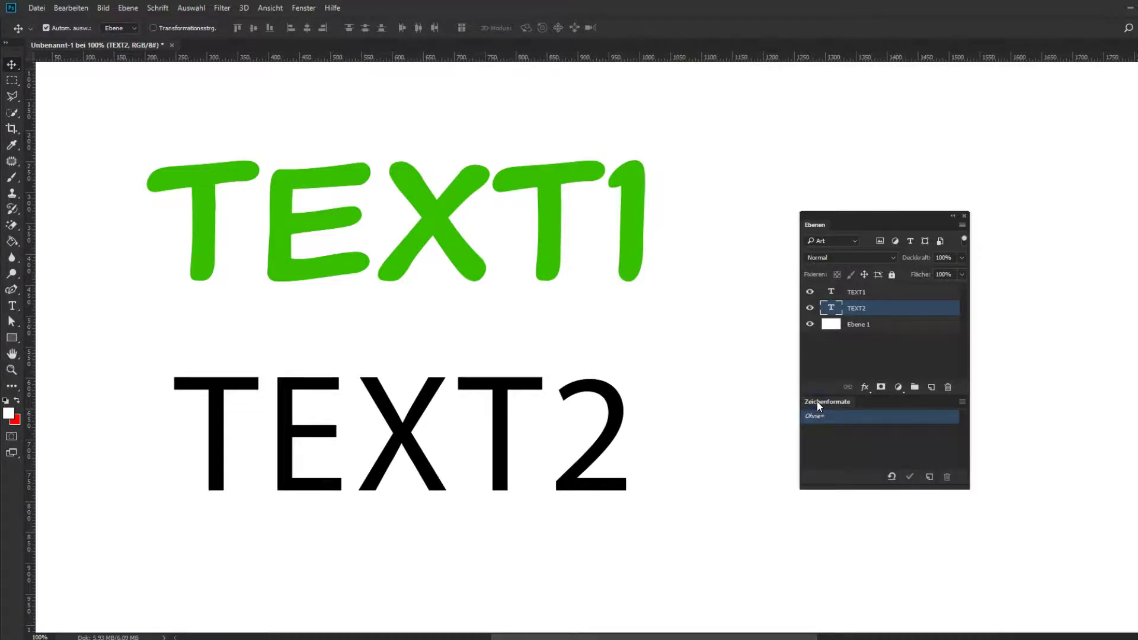
pyautogui.click(11, 305)
pyautogui.click(253, 210)
pyautogui.moveTo(198, 211); pyautogui.dragTo(635, 230)
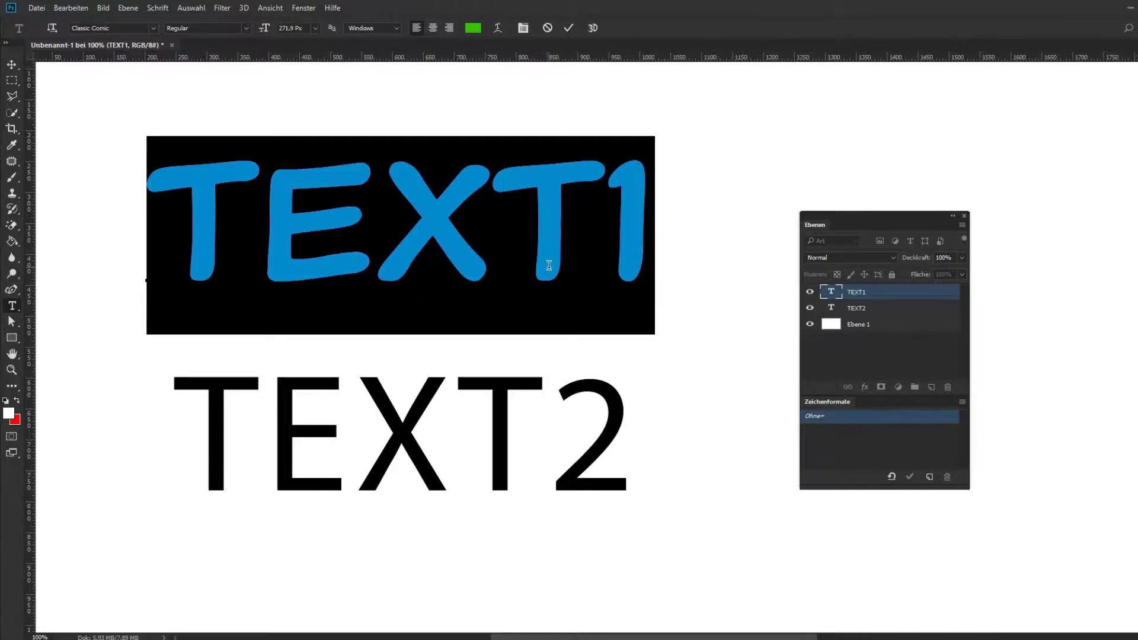
pyautogui.click(930, 478)
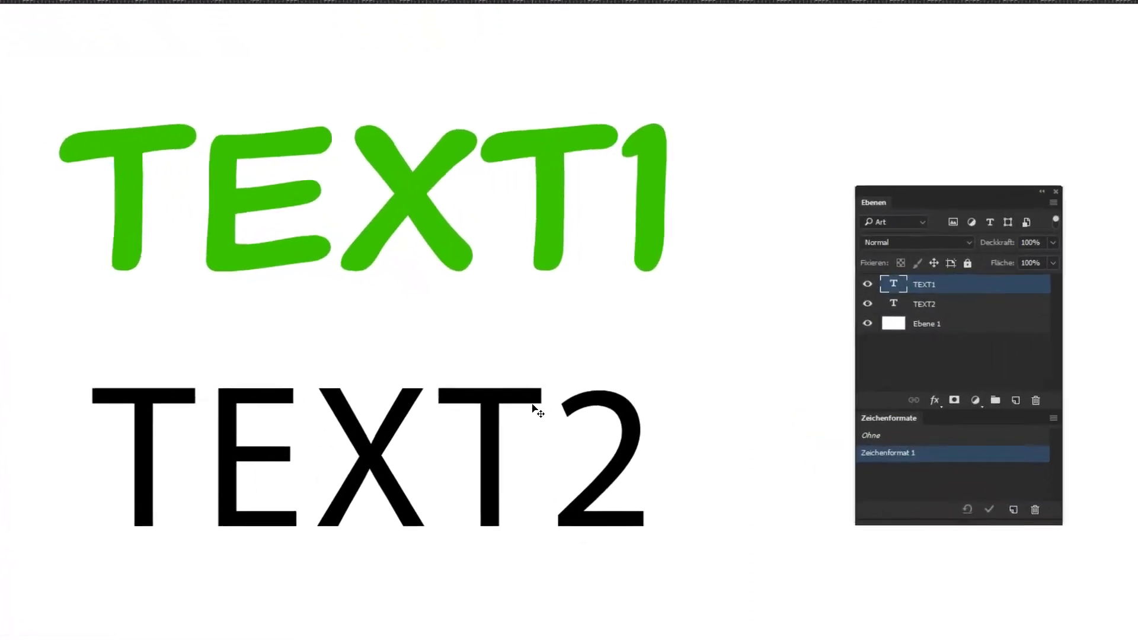
# Apply Zeichenformat 1 to TEXT2 and clear its remaining overrides.
pyautogui.click(958, 303)
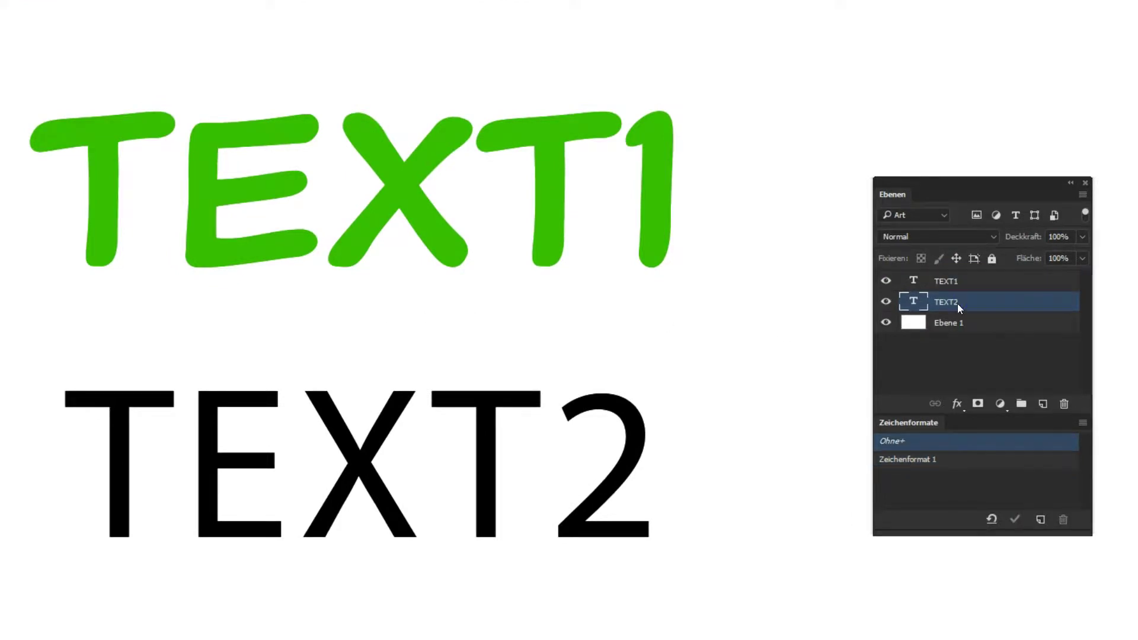
pyautogui.click(922, 460)
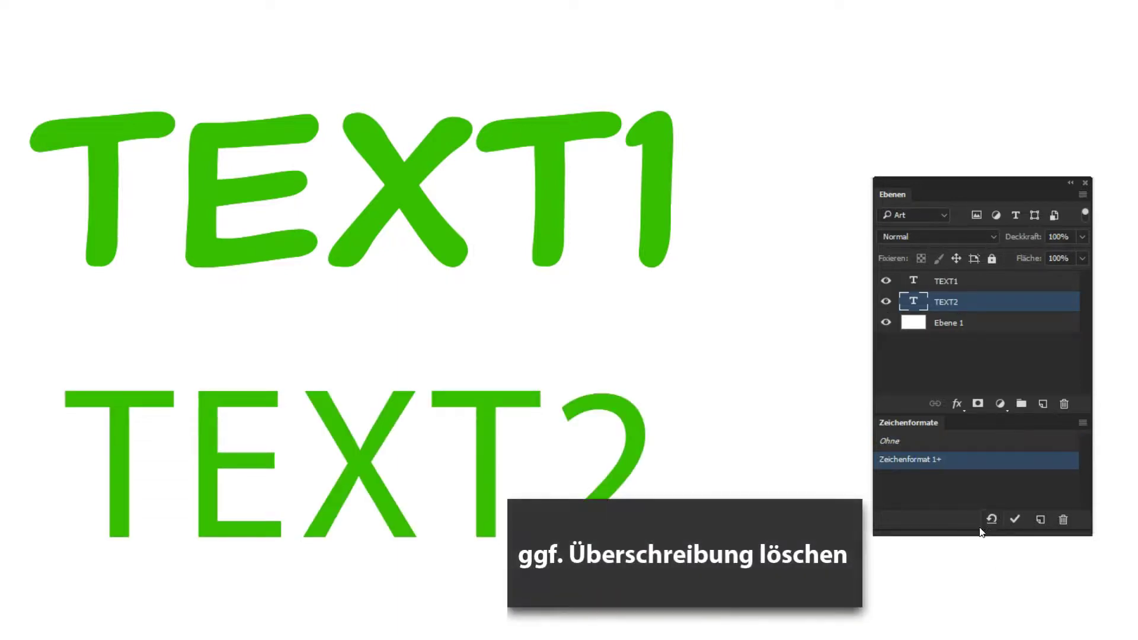
pyautogui.click(992, 519)
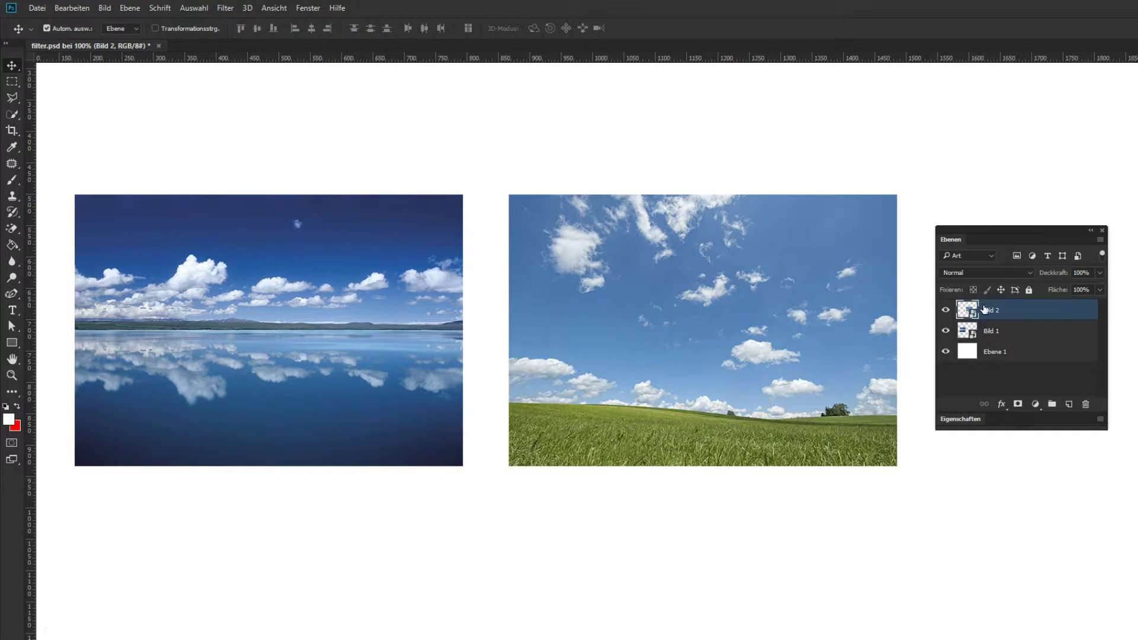
# Scale the Bild 1 lake photo proportionally to 80% width and height.
pyautogui.click(989, 335)
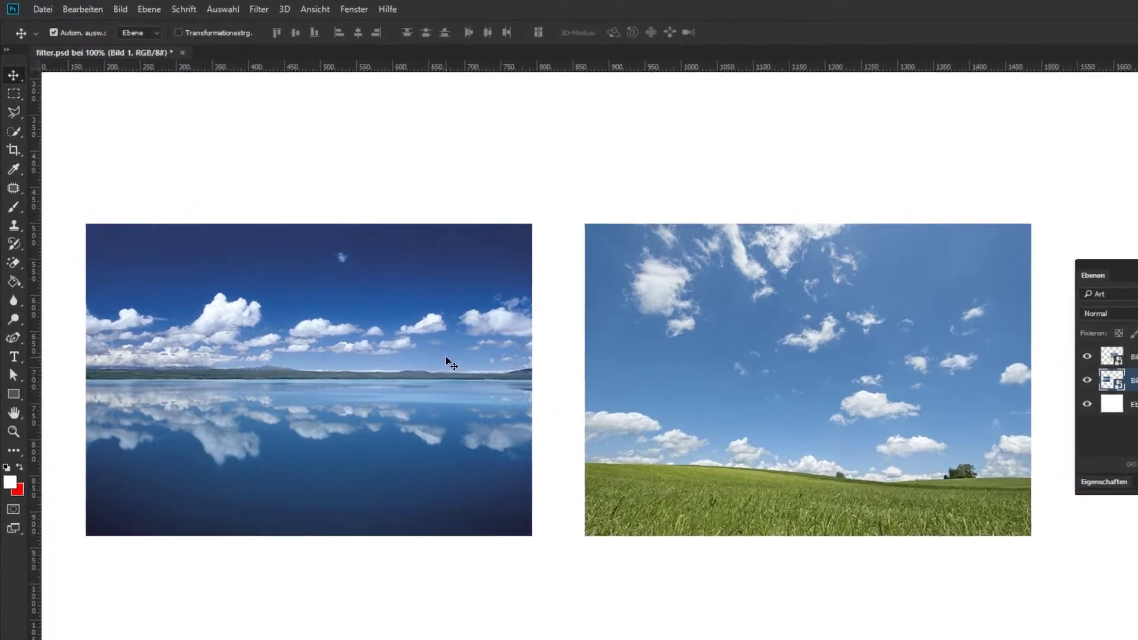
pyautogui.hotkey('ctrl', 't')
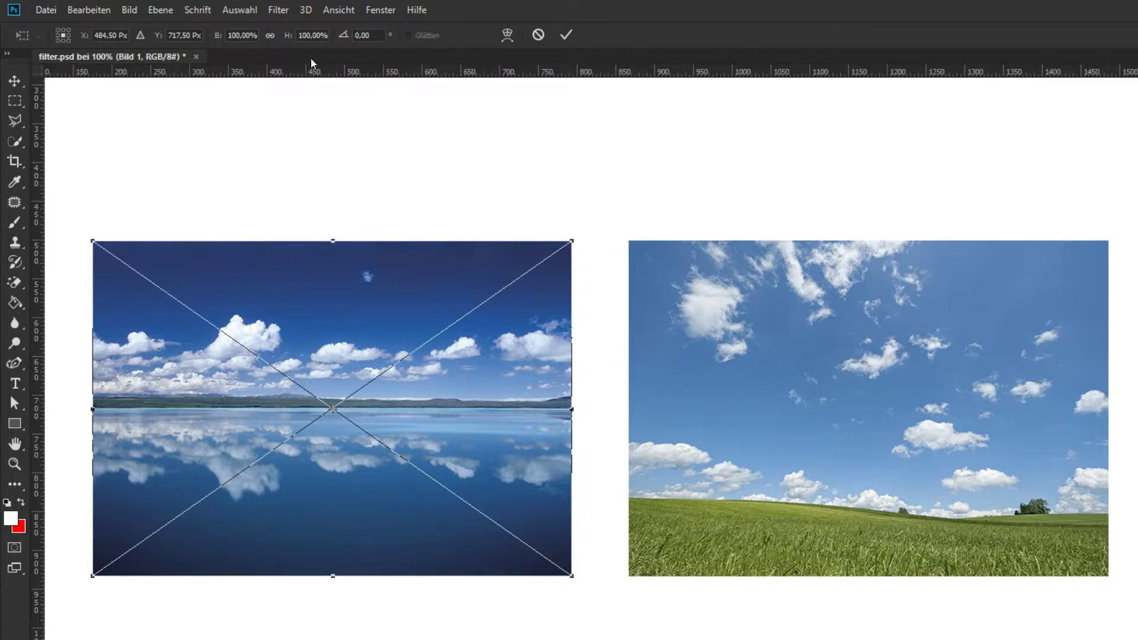
pyautogui.click(270, 36)
pyautogui.click(252, 36)
pyautogui.write('80')
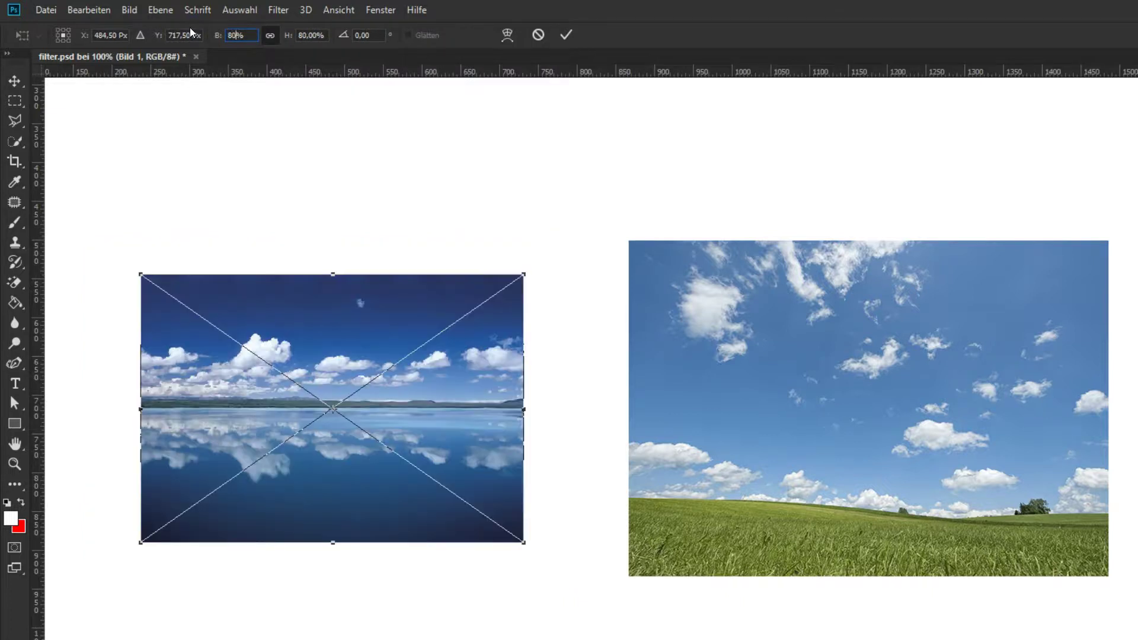
pyautogui.click(15, 81)
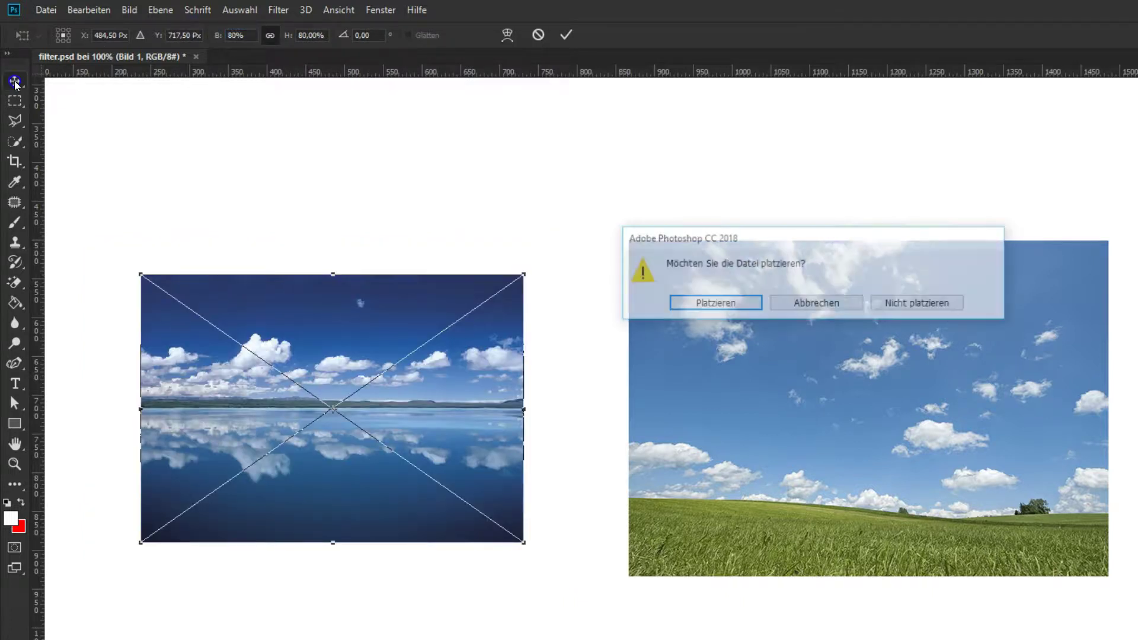
pyautogui.click(723, 303)
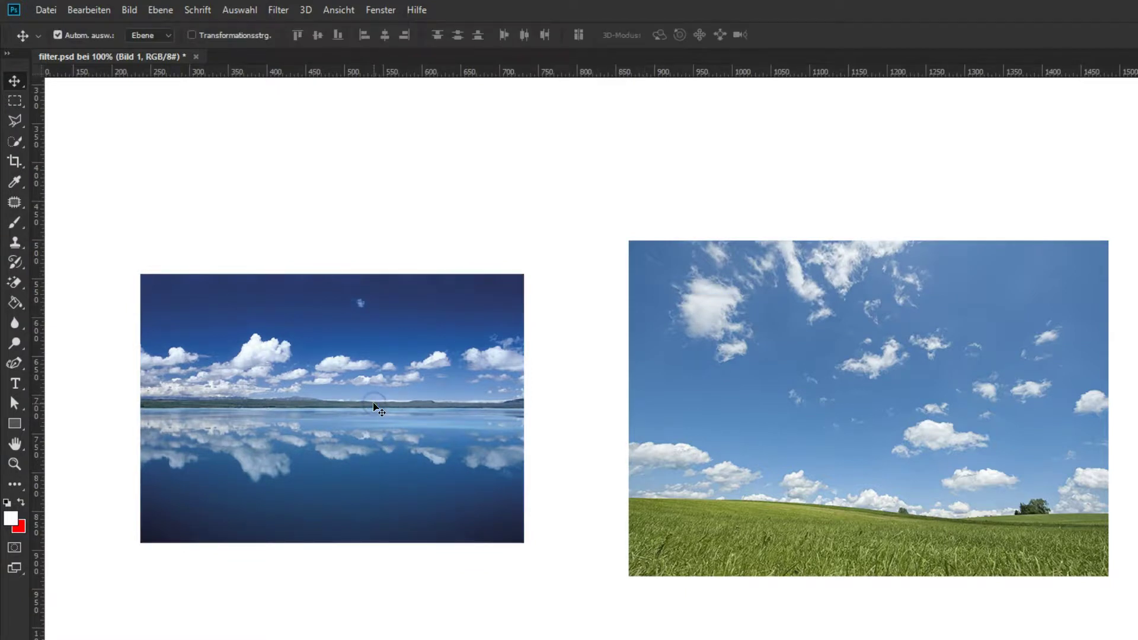
# Reopen the lake photo's transform values and copy its 80% width.
pyautogui.hotkey('ctrl', 't')
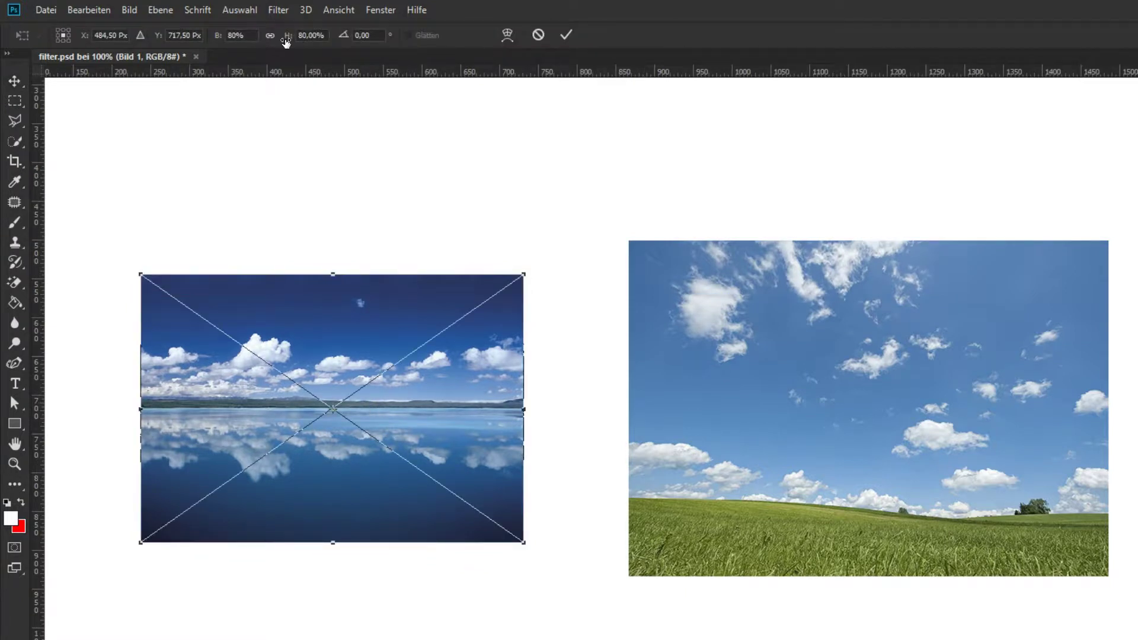
pyautogui.hotkey('ctrl', 'c')
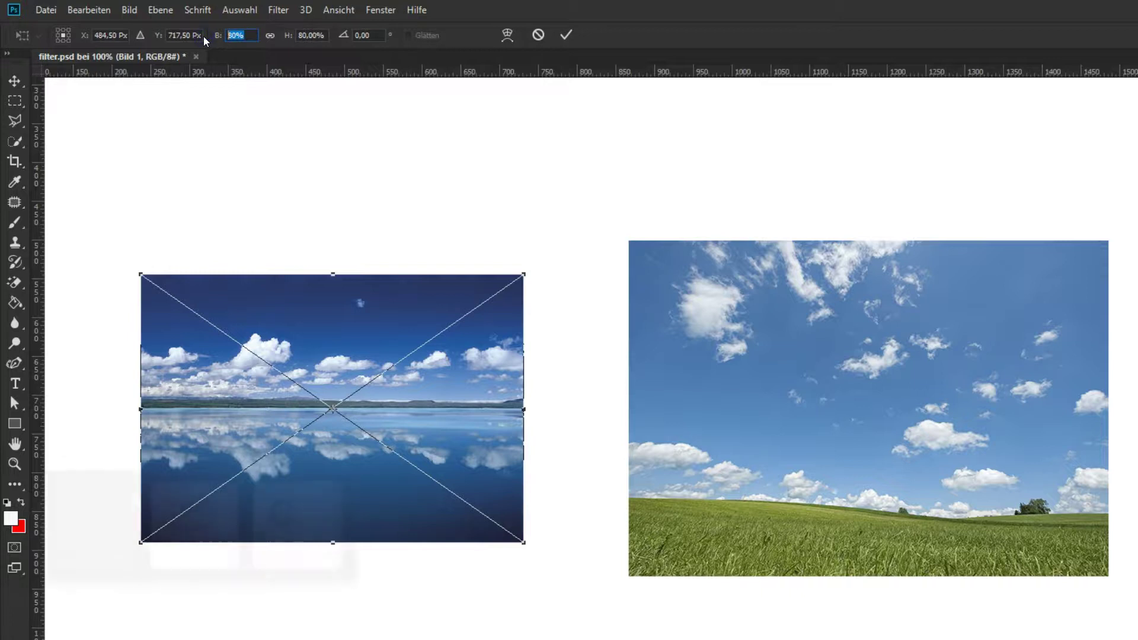
pyautogui.click(17, 80)
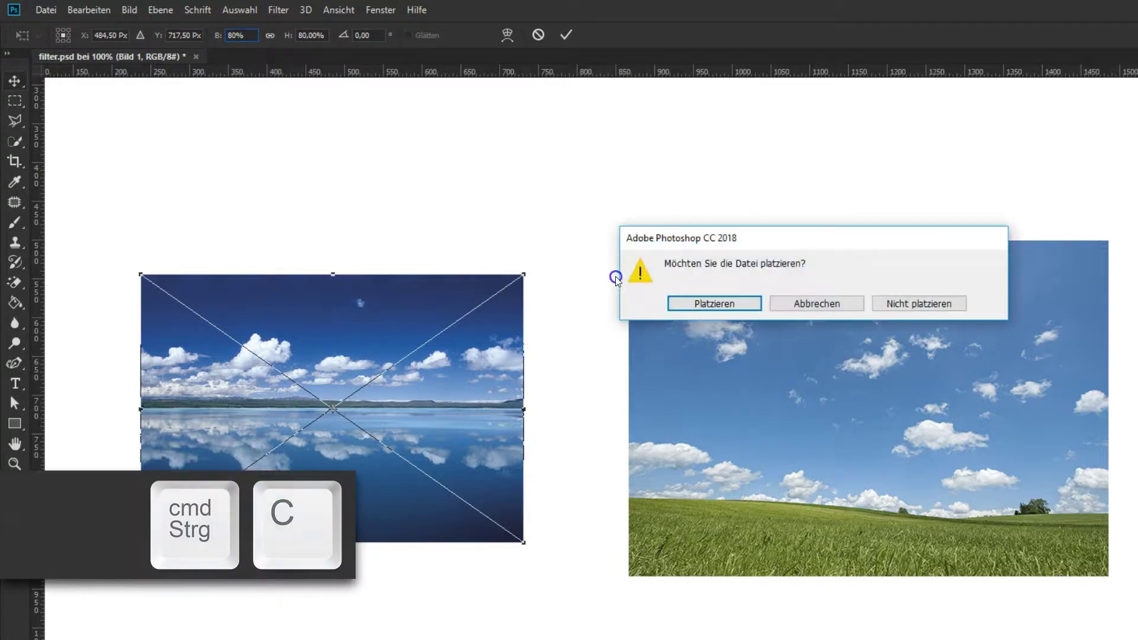
pyautogui.click(691, 300)
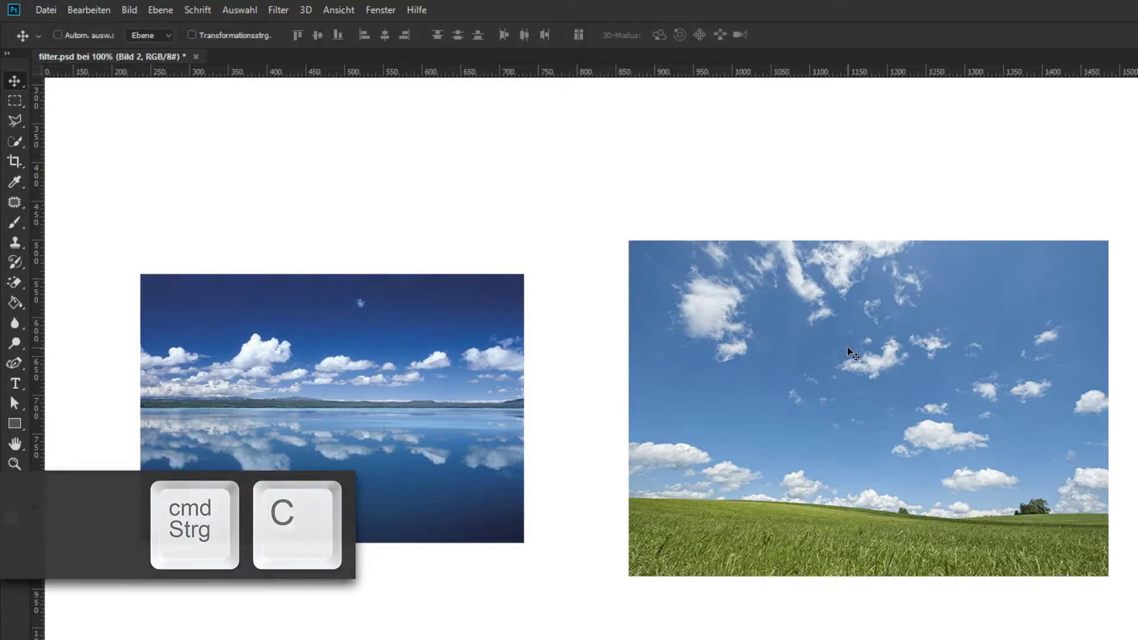
# Scale the field photo to 80% by pasting the copied width with height linked.
pyautogui.click(243, 35)
pyautogui.hotkey('ctrl', 'v')
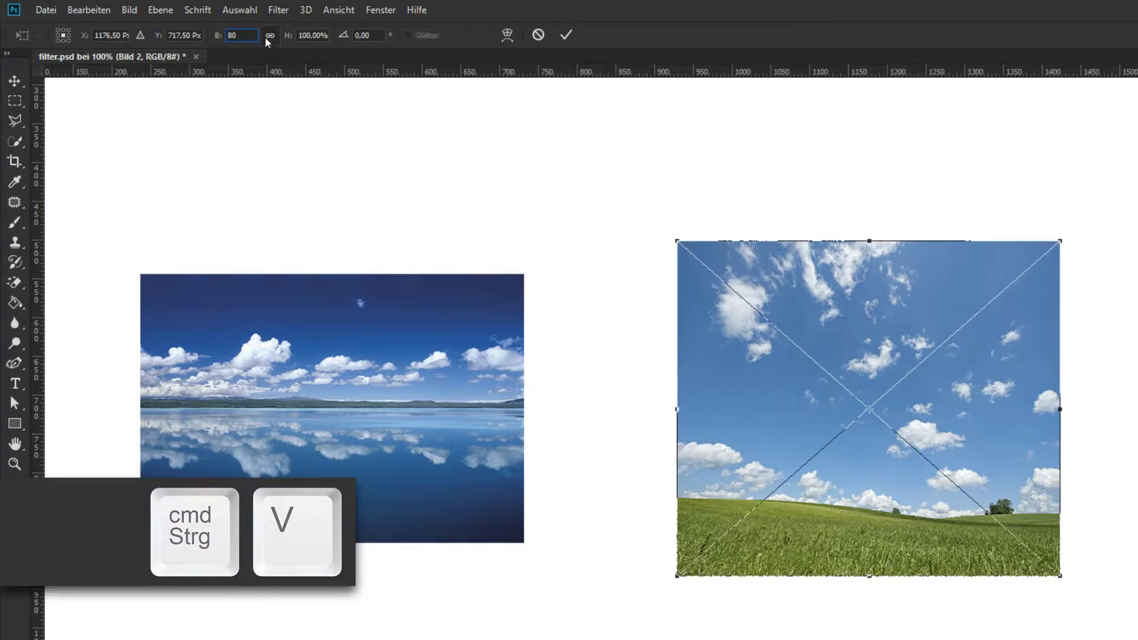
pyautogui.click(269, 36)
pyautogui.press('Return')
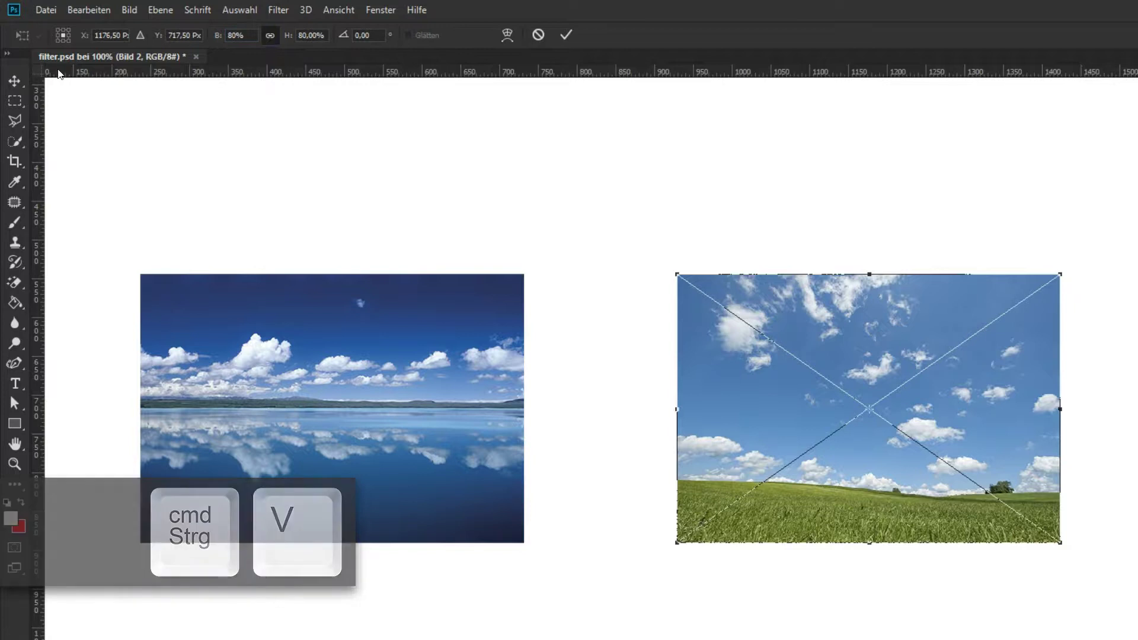
pyautogui.click(10, 395)
pyautogui.click(673, 304)
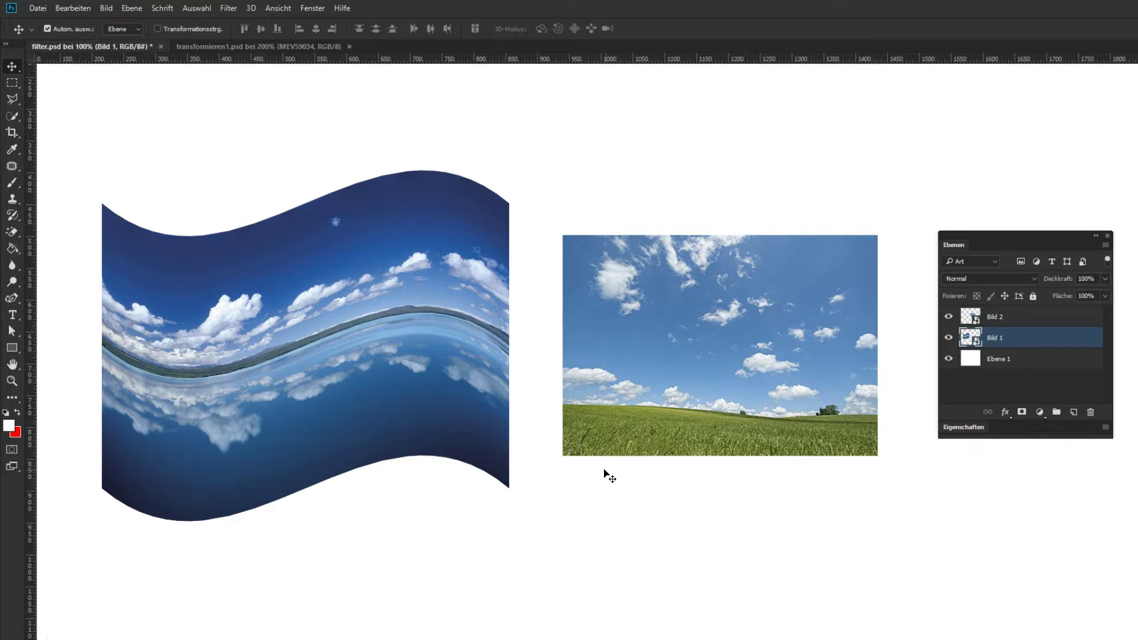
# Hide Bild 2, make a New Smart Object via Copy of Bild 1, and move it right.
pyautogui.click(792, 370)
pyautogui.click(948, 317)
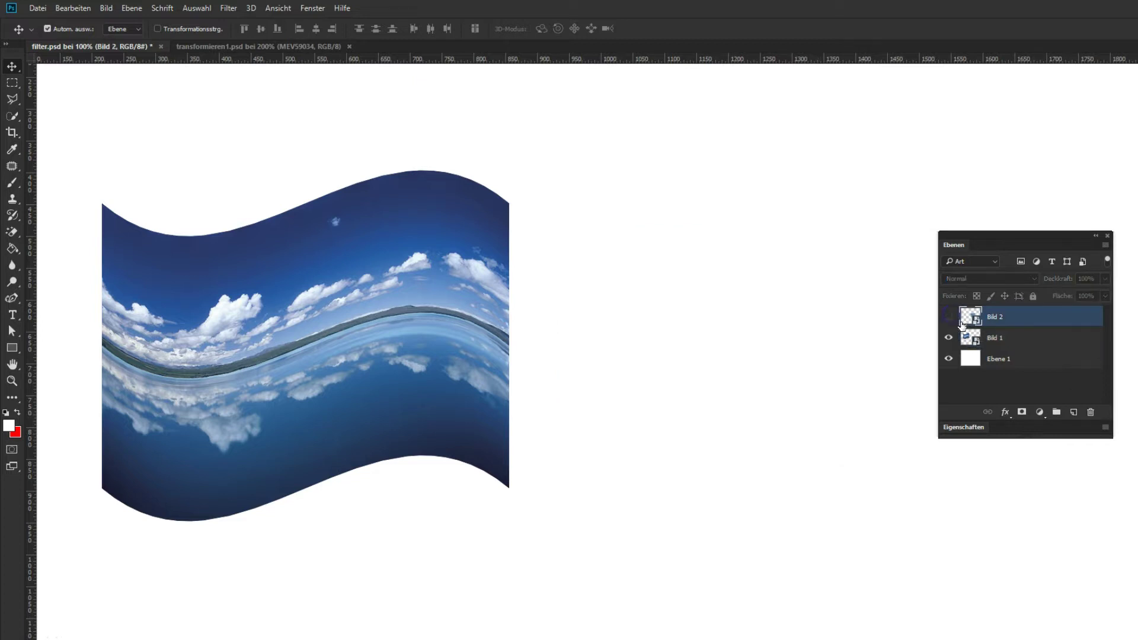
pyautogui.click(384, 303)
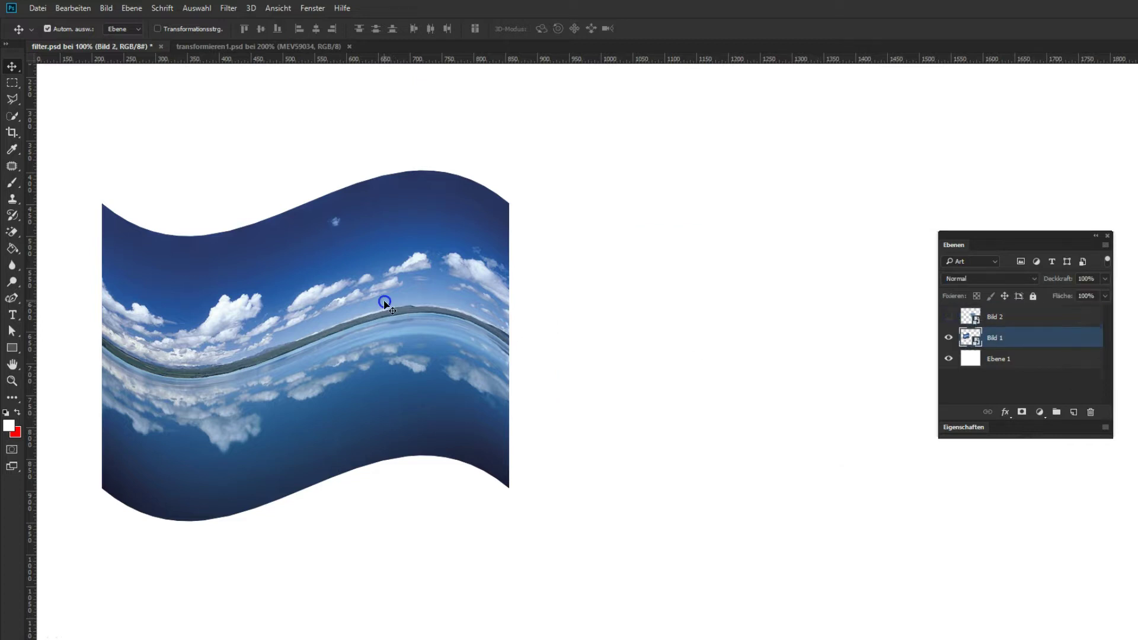
pyautogui.rightClick(1019, 338)
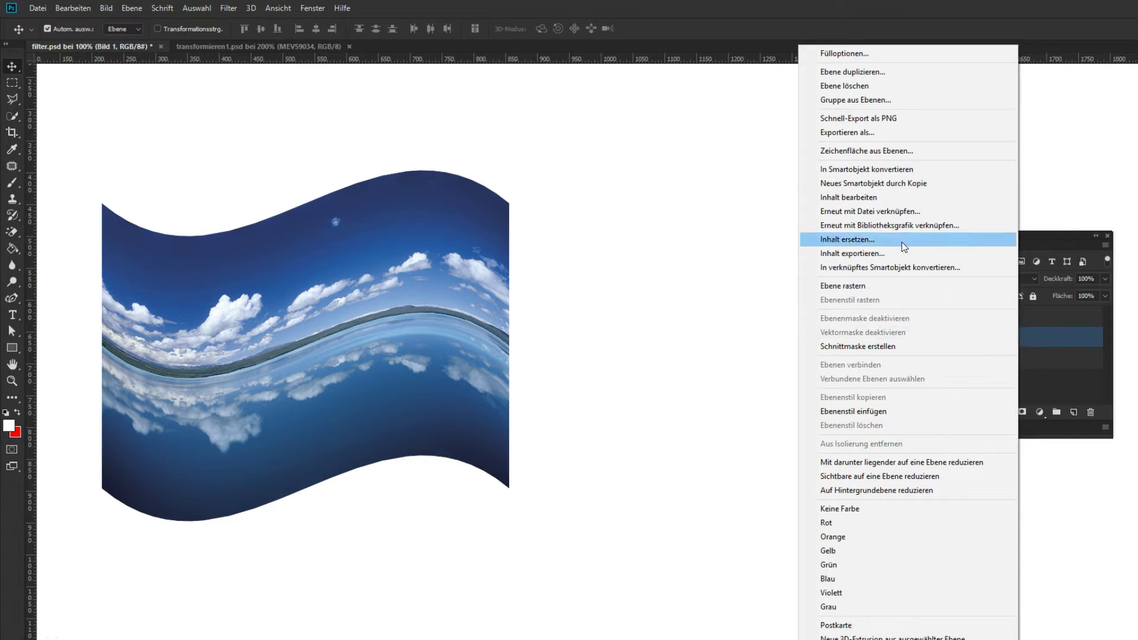
pyautogui.click(863, 187)
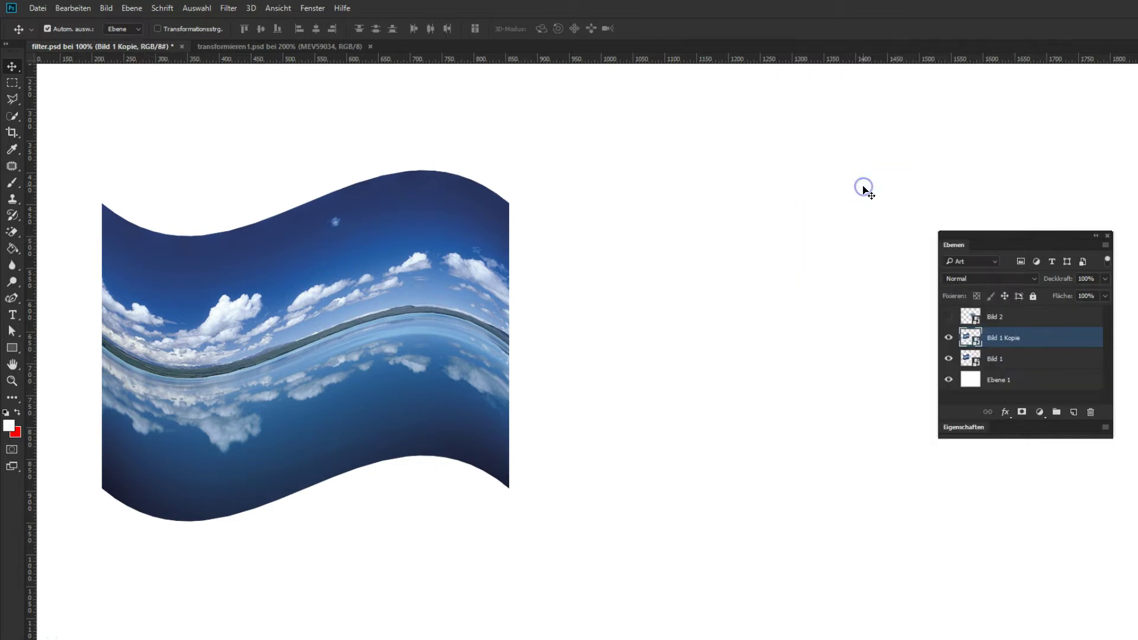
pyautogui.moveTo(386, 322); pyautogui.dragTo(777, 314)
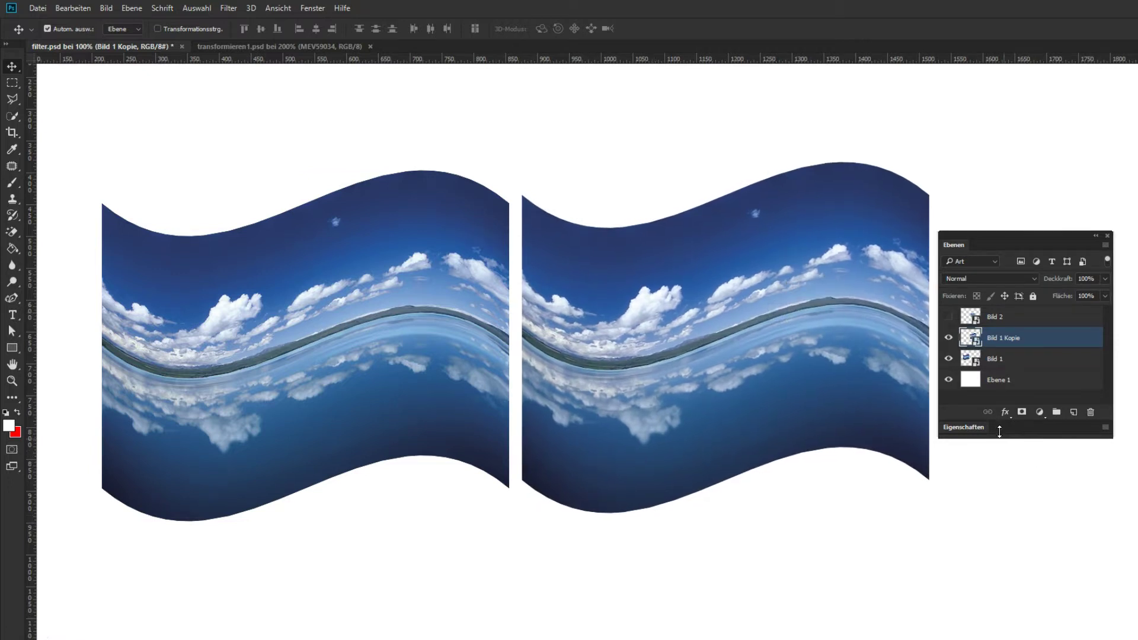
# Fill Bild 1 Kopie's smart object contents with the enlarged field photo and save the .psb.
pyautogui.doubleClick(966, 338)
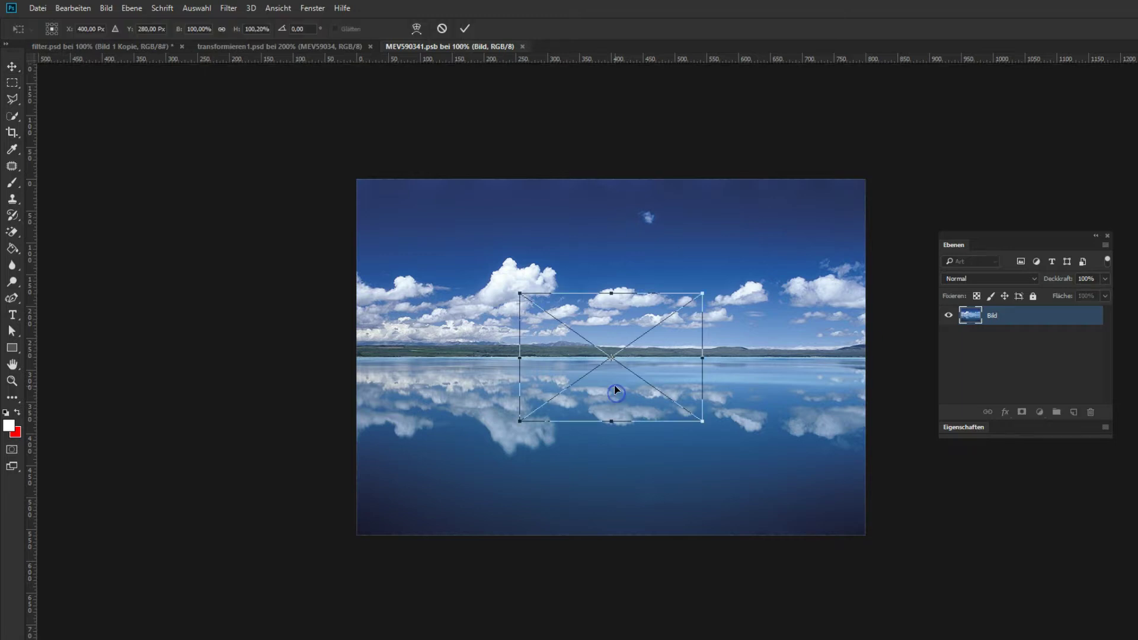
pyautogui.moveTo(629, 321); pyautogui.dragTo(457, 208)
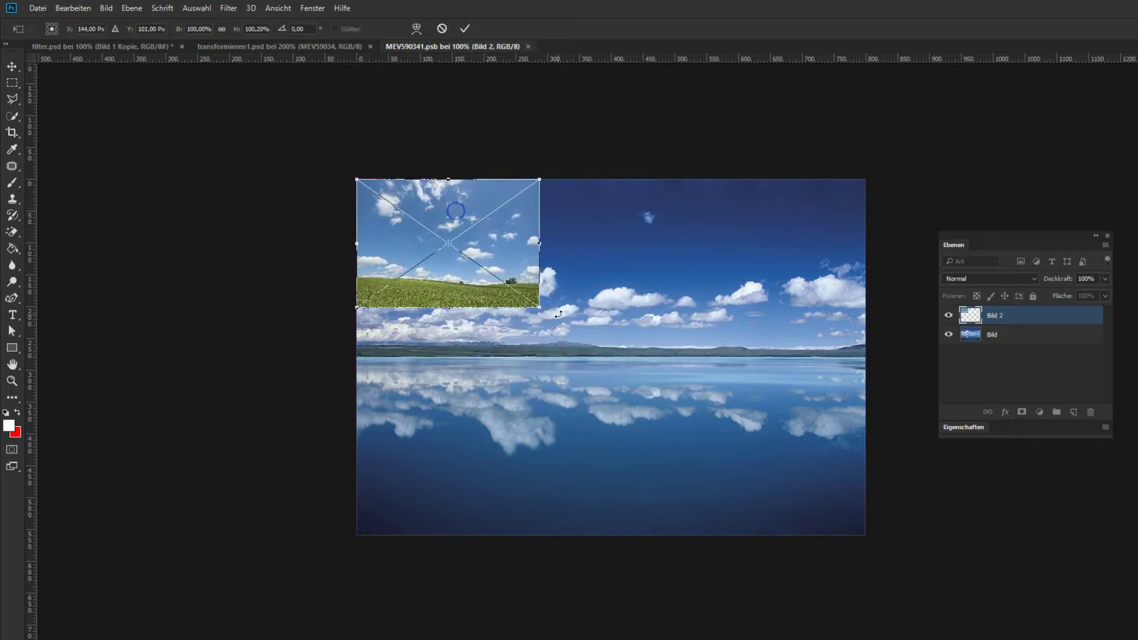
pyautogui.moveTo(539, 307)
pyautogui.mouseDown()
pyautogui.moveTo(787, 528)
pyautogui.moveTo(862, 536)
pyautogui.mouseUp()
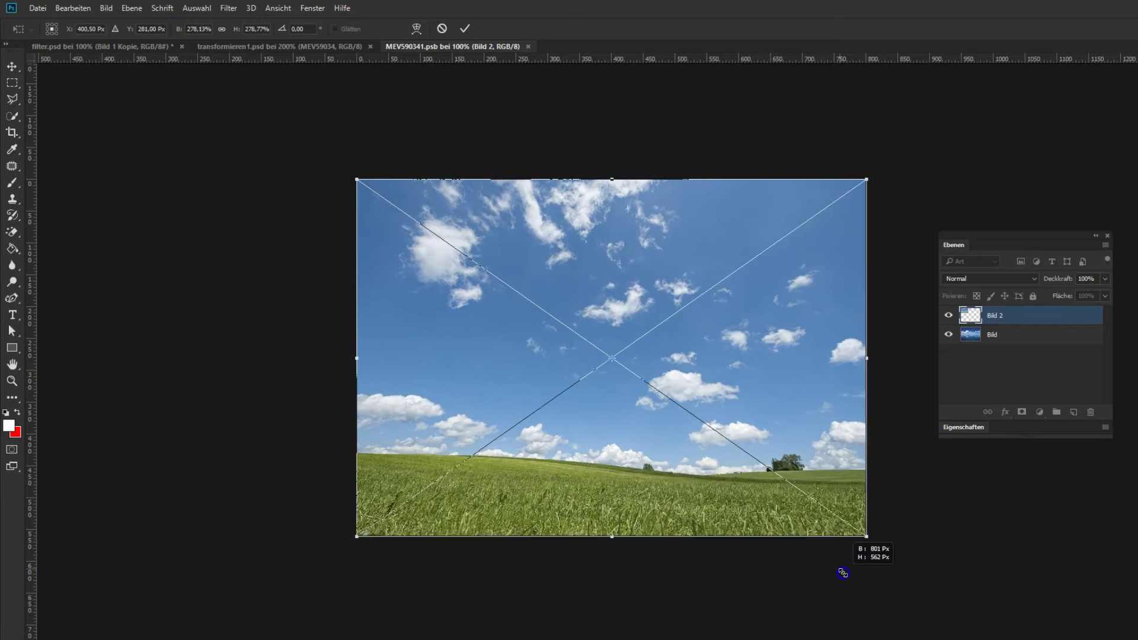
pyautogui.press('Return')
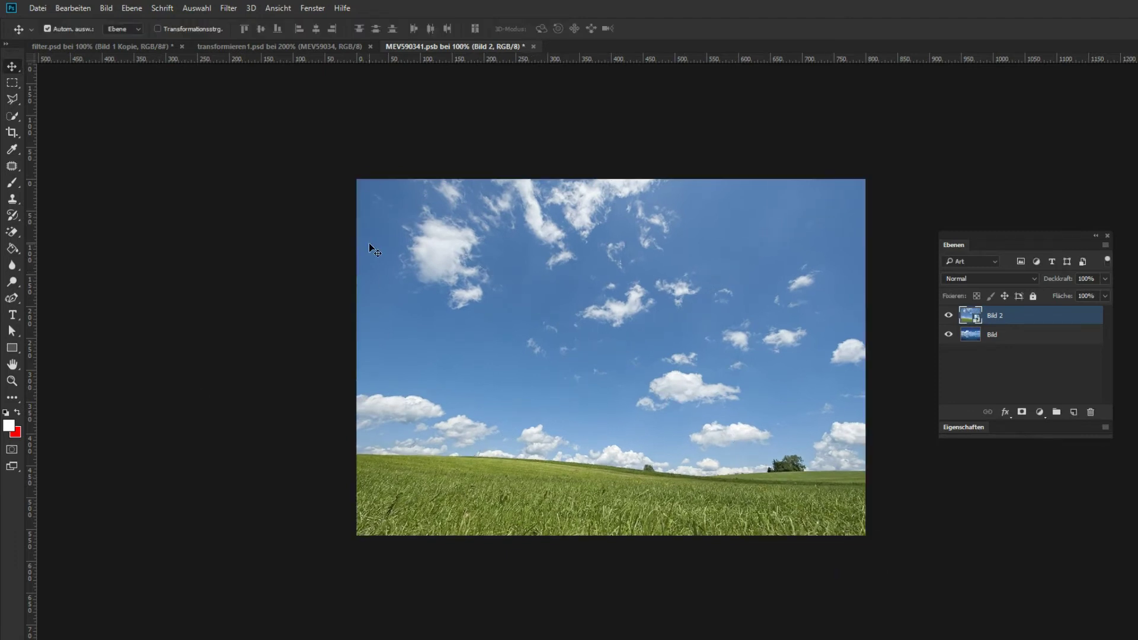
pyautogui.click(533, 46)
pyautogui.click(569, 258)
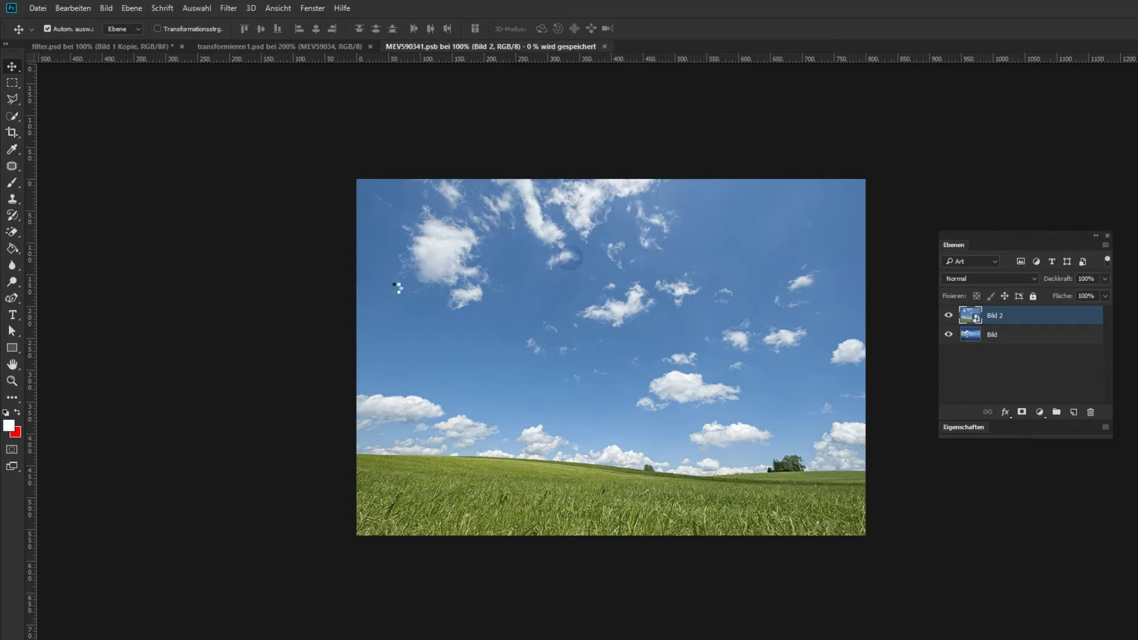